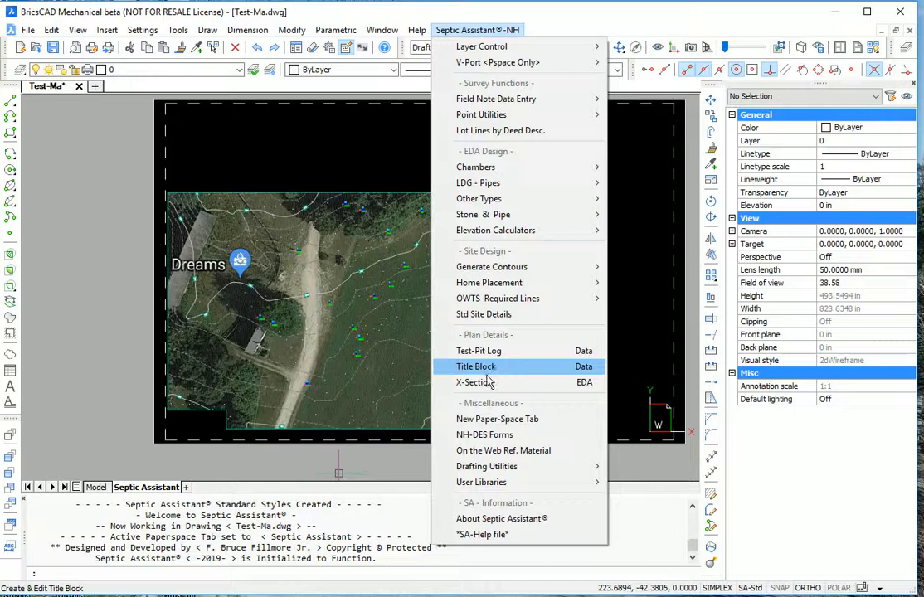
# Open the Septic Assistant title block form and browse the saved owners list
pyautogui.click(492, 371)
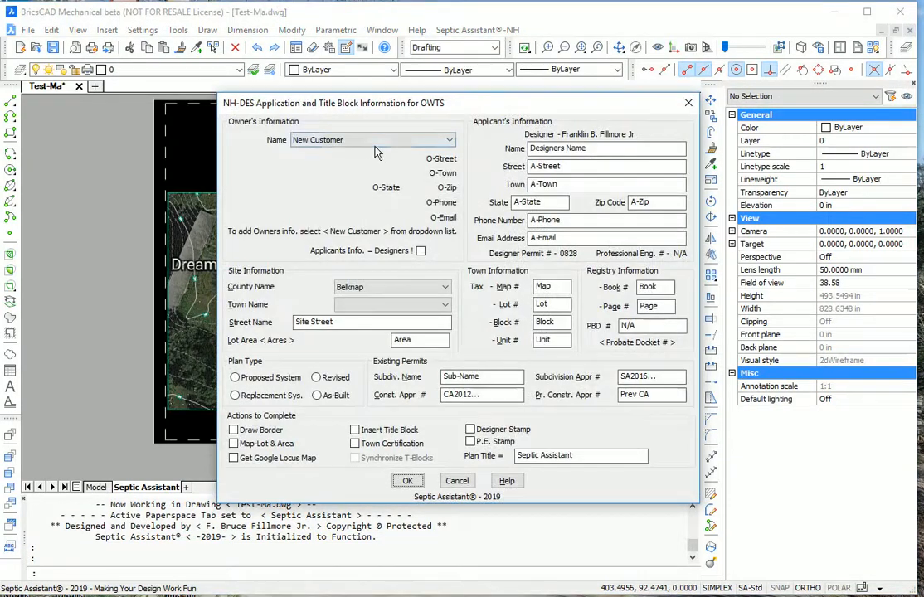
pyautogui.click(323, 139)
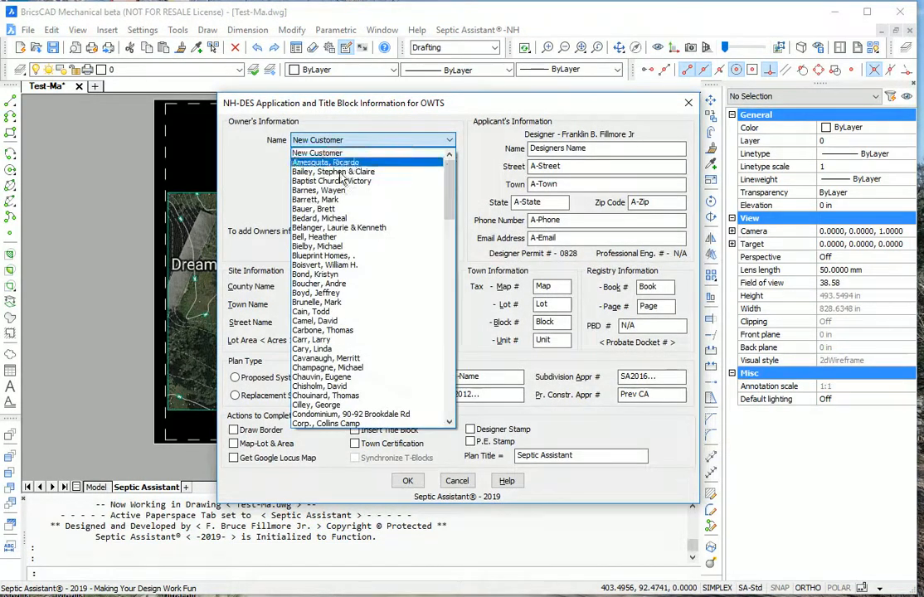
pyautogui.scroll(-3, 355, 365)
pyautogui.scroll(3, 355, 377)
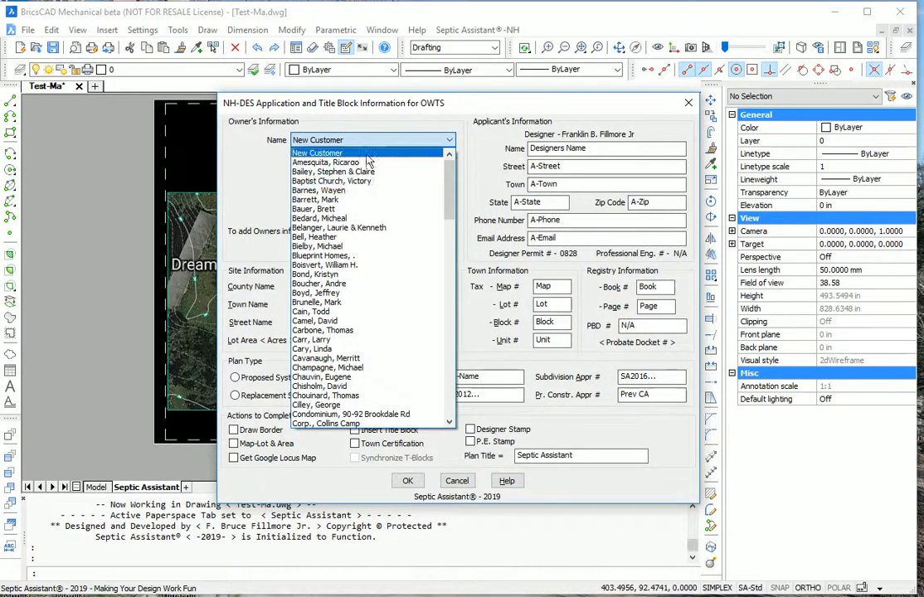
# Add a placeholder customer with name, street, town, state NH and zip 03211 as owner
pyautogui.click(319, 153)
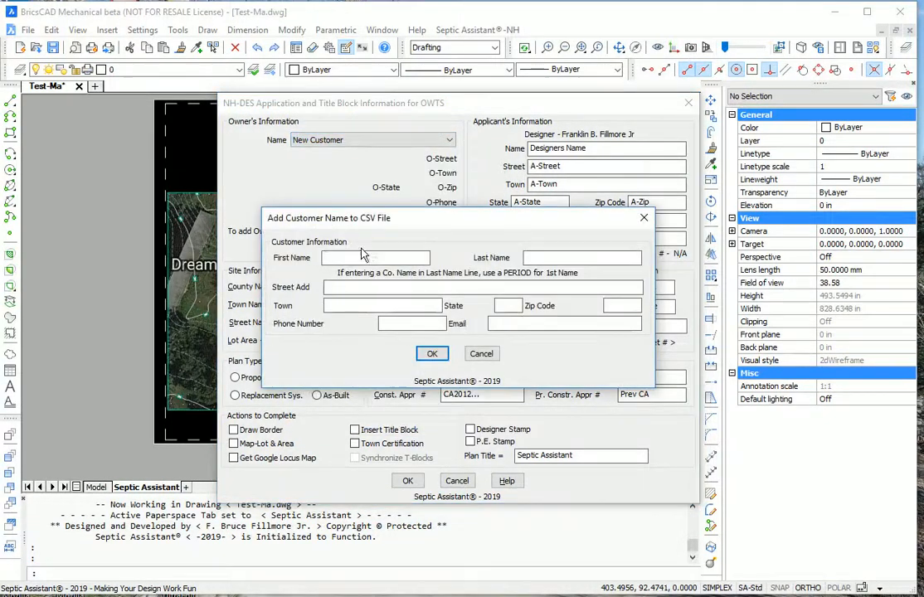
pyautogui.write('First')
pyautogui.click(527, 258)
pyautogui.write('Name')
pyautogui.press('Tab')
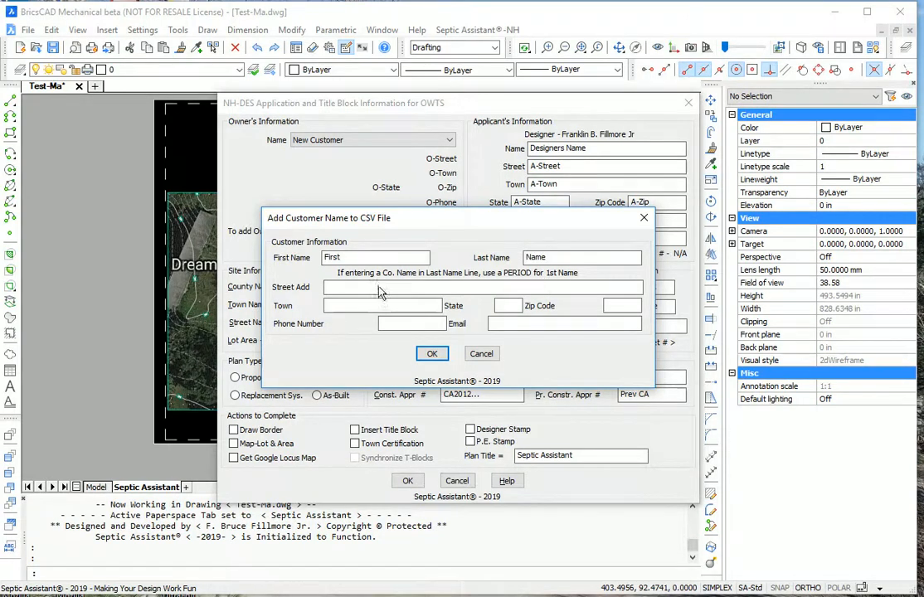
pyautogui.write('Stre')
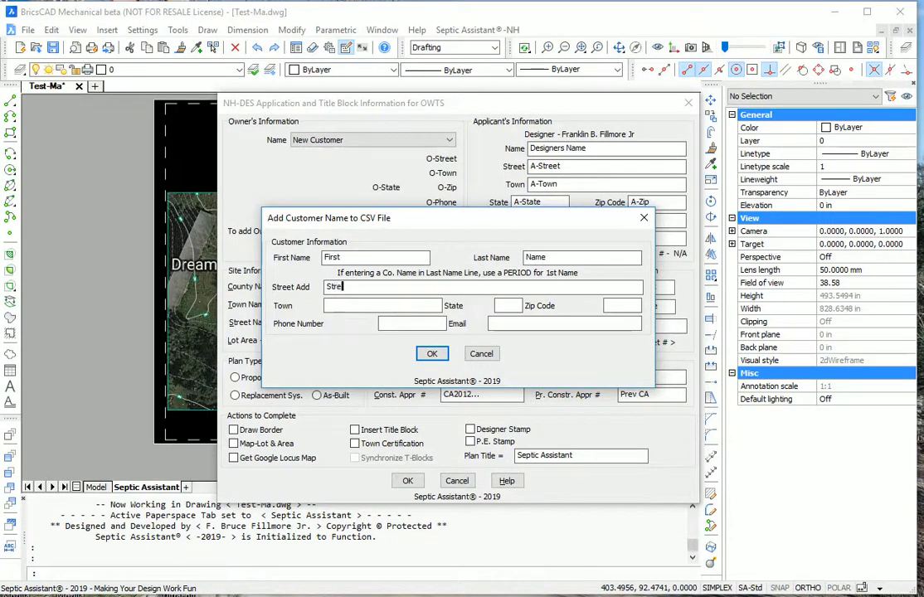
pyautogui.write('et')
pyautogui.click(346, 305)
pyautogui.write('To')
pyautogui.write('NH')
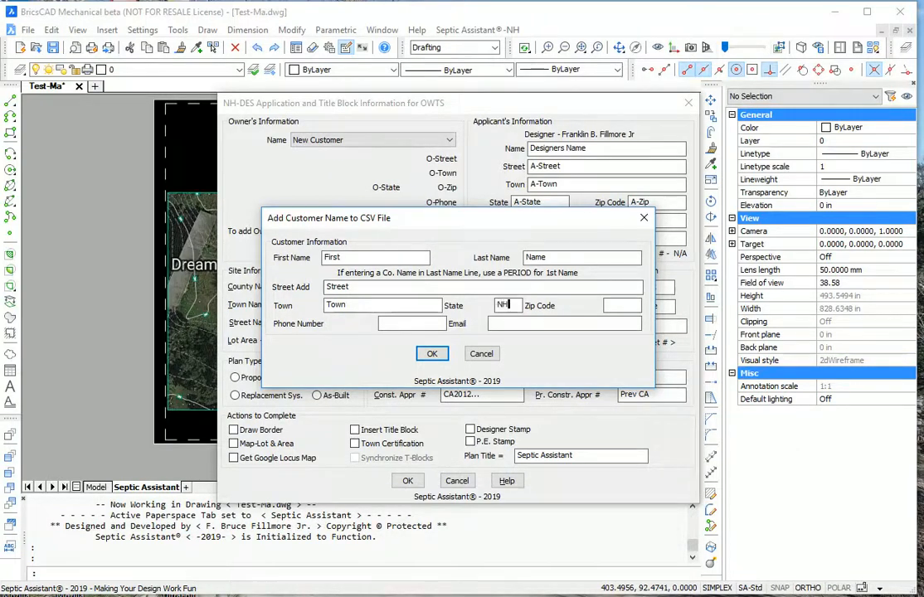
pyautogui.click(629, 307)
pyautogui.write('03211')
pyautogui.press('Tab')
pyautogui.click(433, 355)
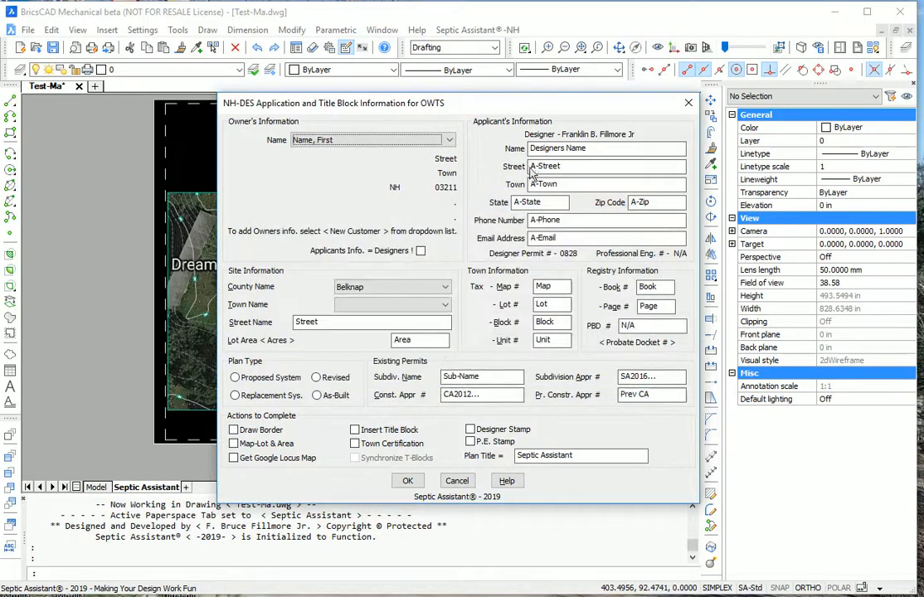
# Use the designer's record as applicant info and set county Hillsborough, town Weare
pyautogui.click(421, 251)
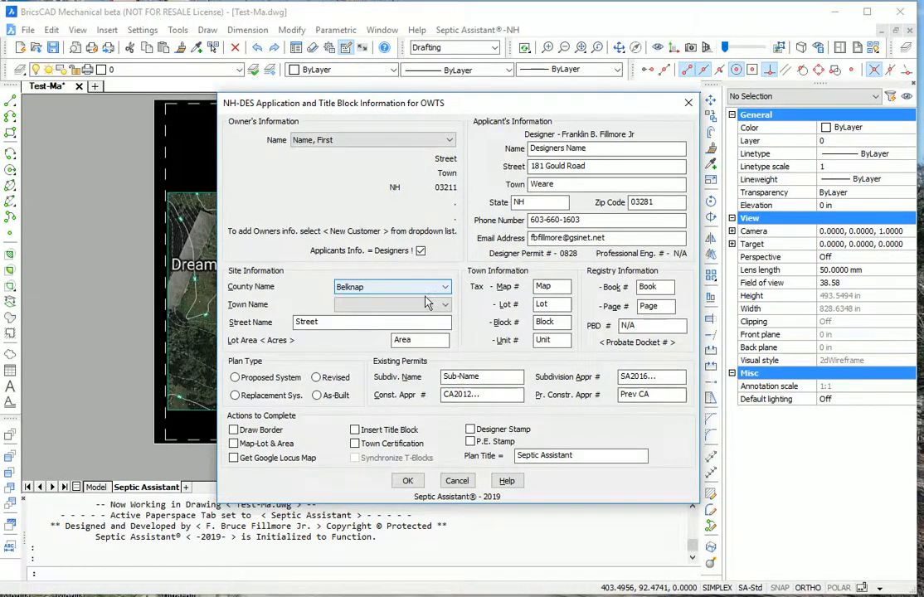
pyautogui.click(427, 287)
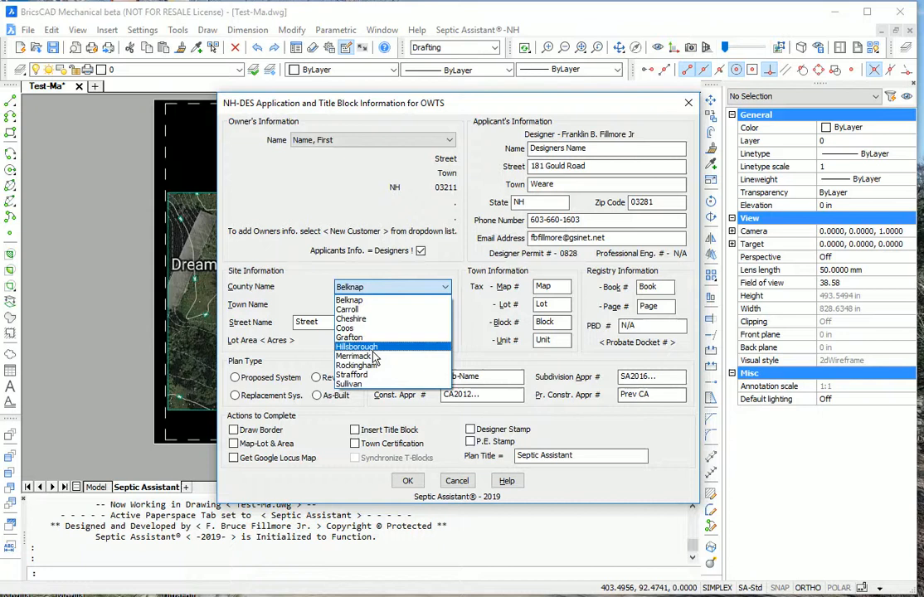
pyautogui.click(372, 349)
pyautogui.click(390, 305)
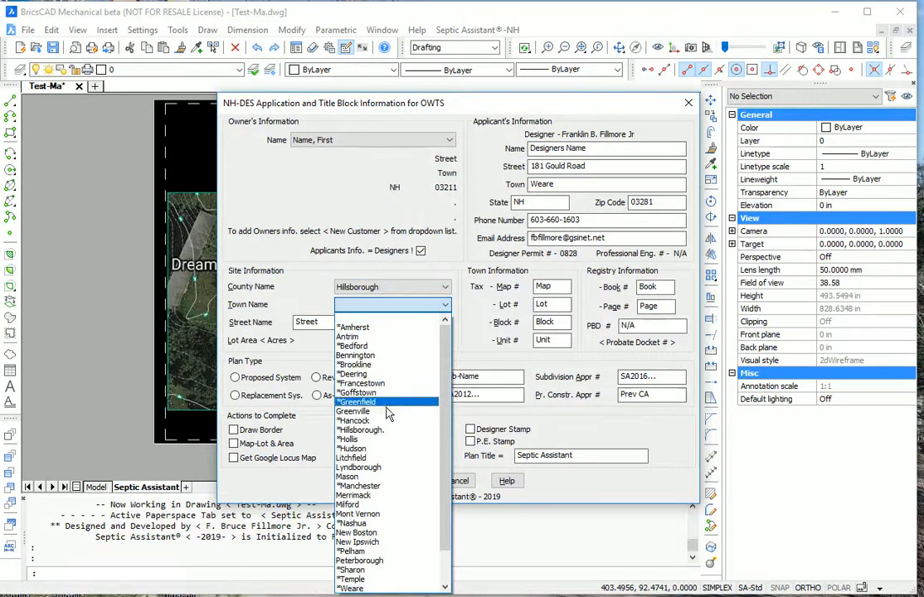
pyautogui.click(378, 589)
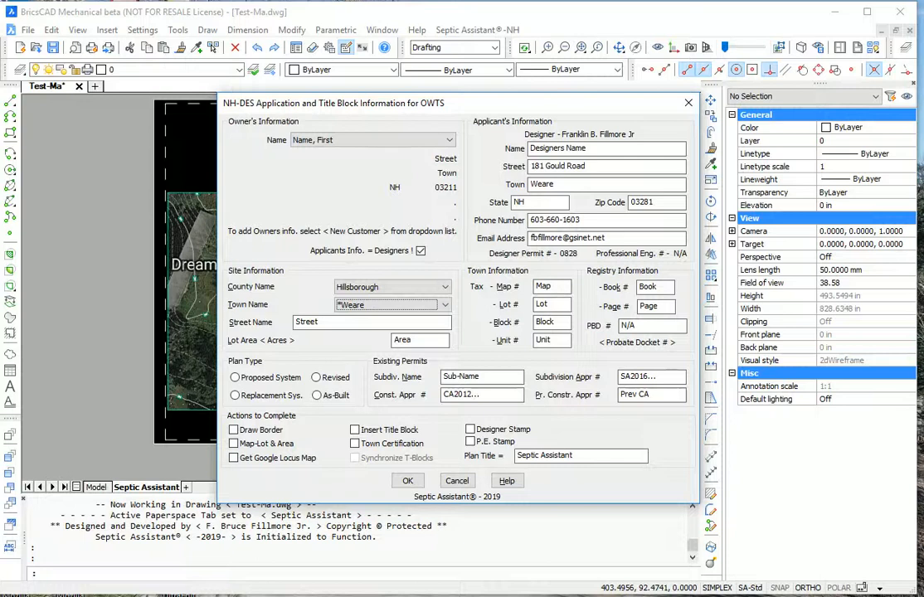
pyautogui.click(319, 321)
pyautogui.moveTo(335, 323); pyautogui.dragTo(231, 354)
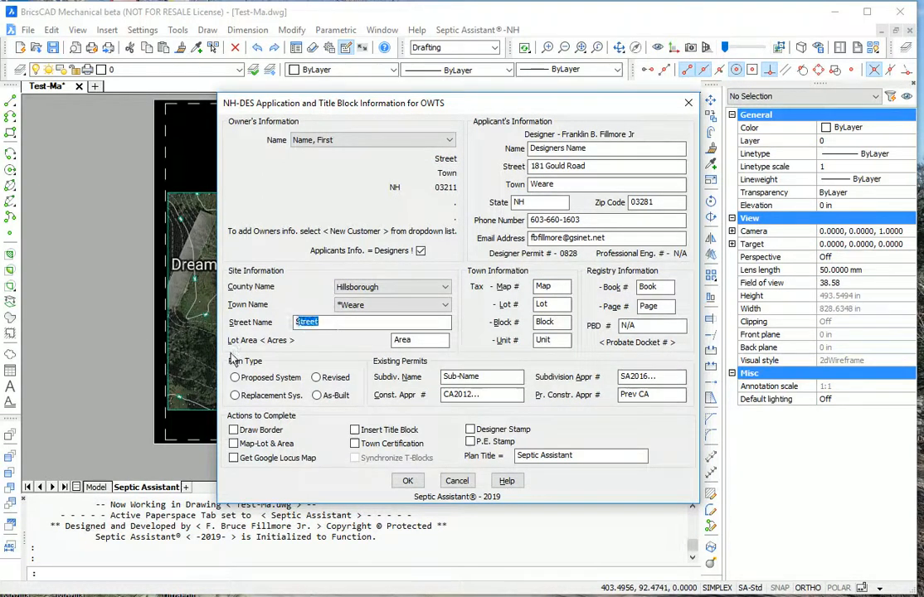
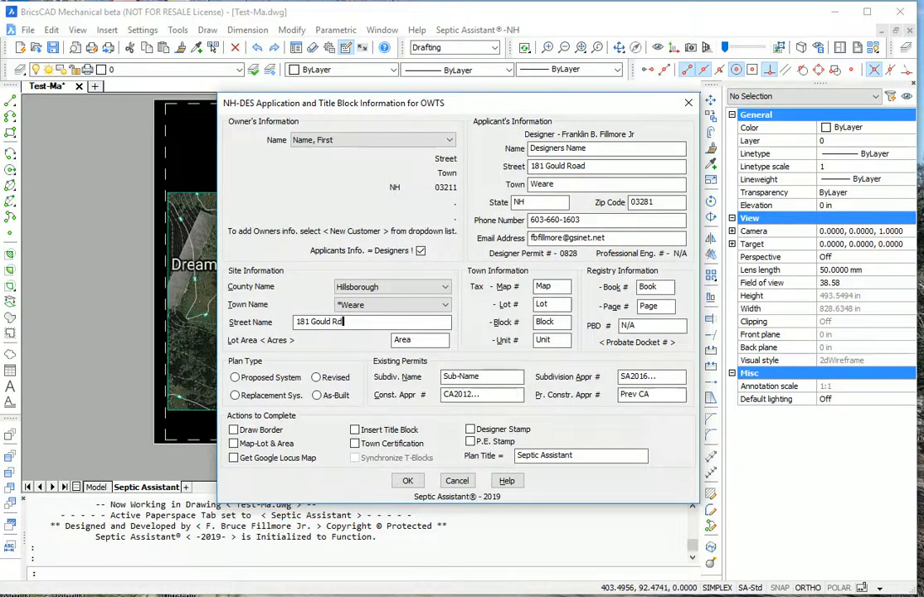
pyautogui.press('Tab')
pyautogui.write('5.2')
pyautogui.press('Tab')
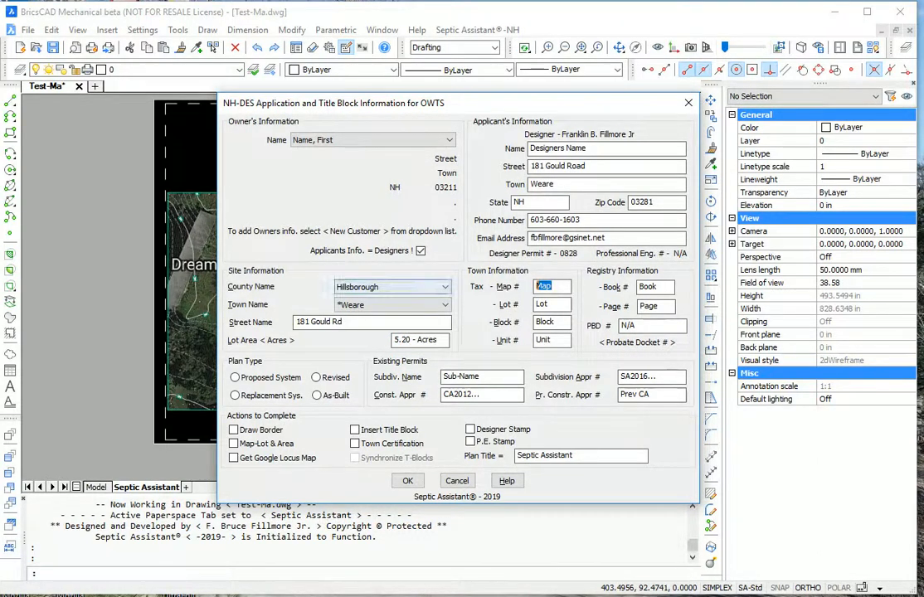
pyautogui.write('411')
pyautogui.press('Tab')
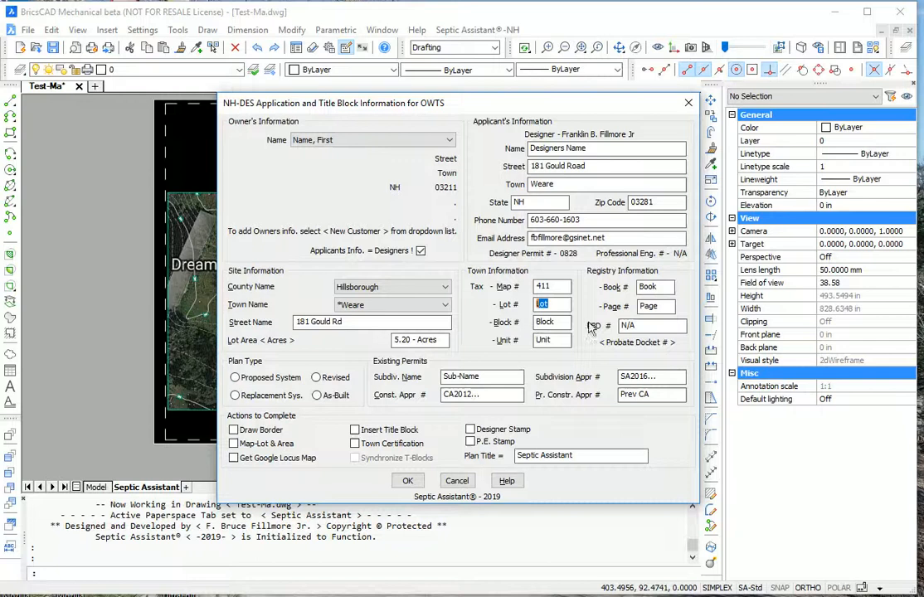
pyautogui.write('21')
# Set registry book 2111, page 1222 and mark the plan as a Replacement system
pyautogui.doubleClick(653, 286)
pyautogui.write('2111')
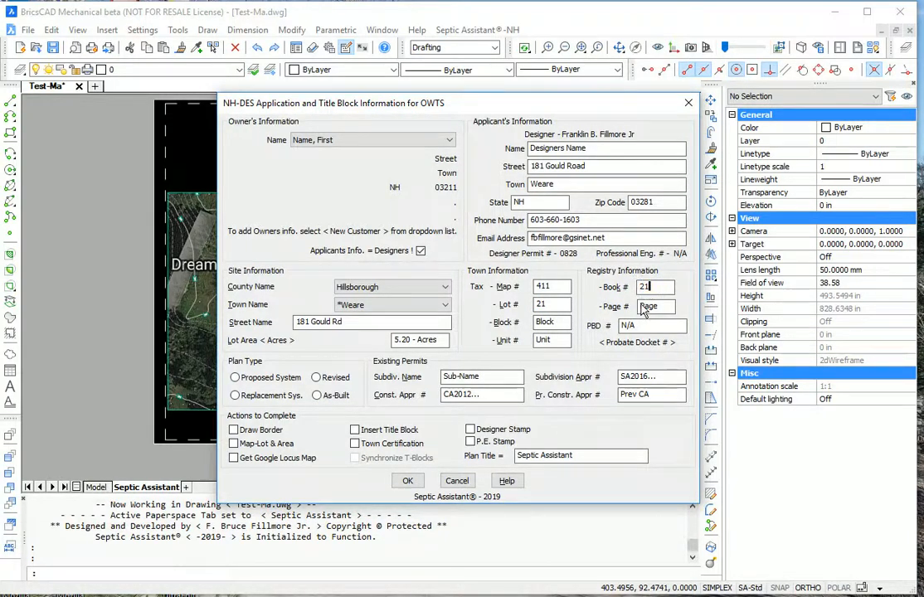
pyautogui.write('1222')
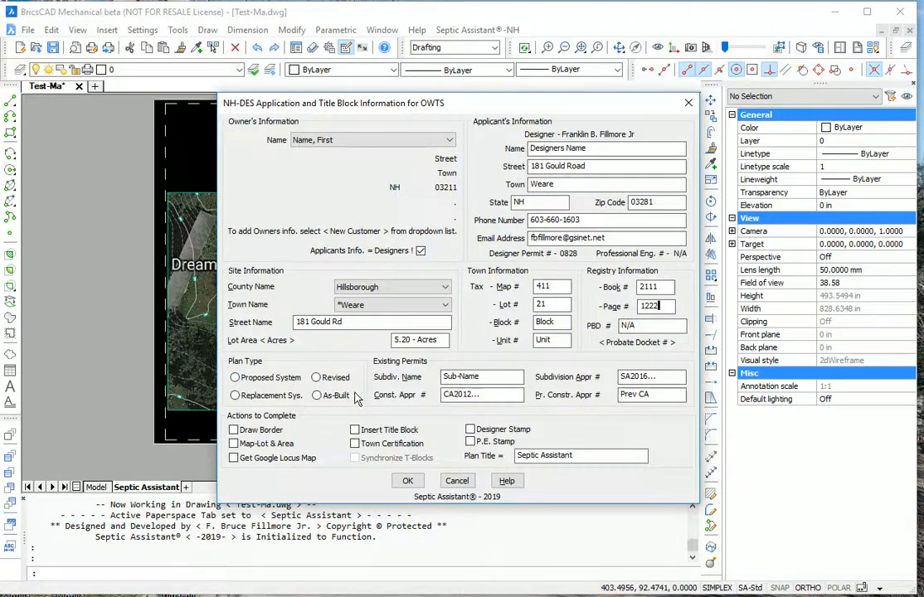
pyautogui.click(238, 397)
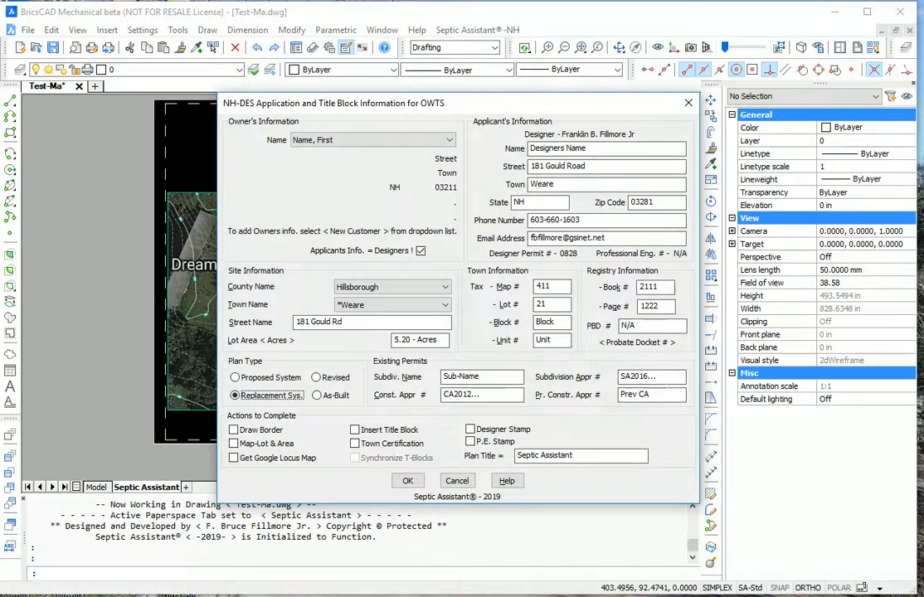
# Change the subdivision approval number to SA201912456 and the subdivision name to Name
pyautogui.moveTo(665, 379); pyautogui.dragTo(654, 378)
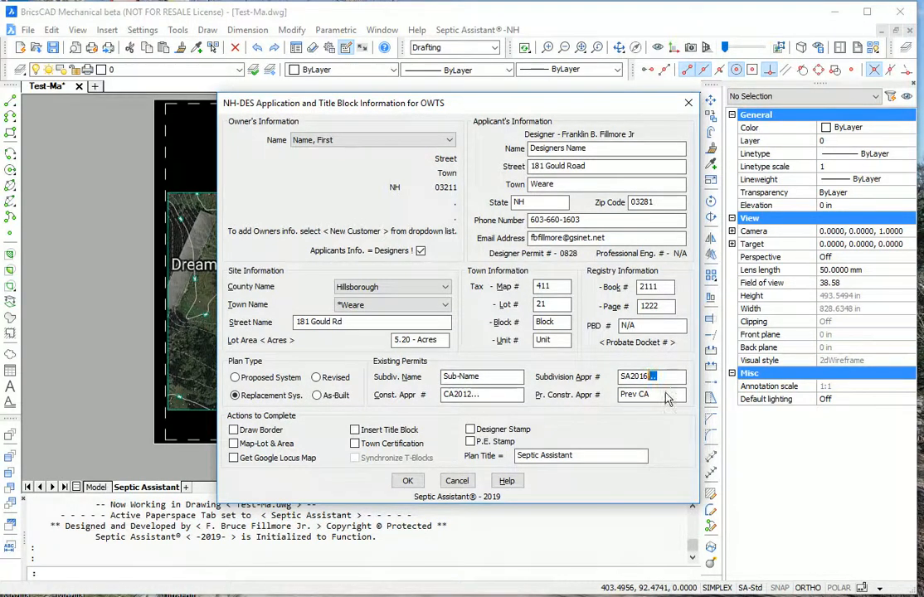
pyautogui.write('912456')
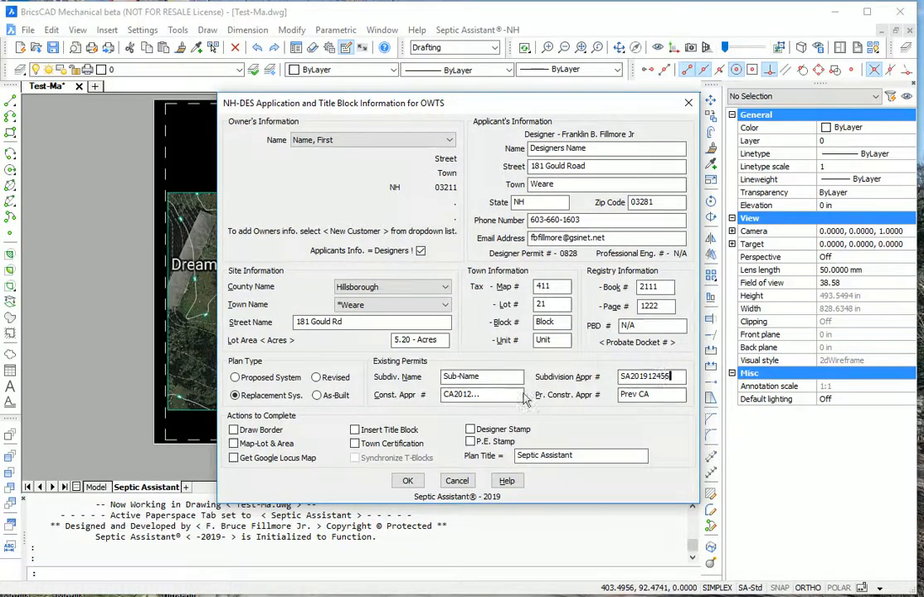
pyautogui.moveTo(487, 379); pyautogui.dragTo(375, 384)
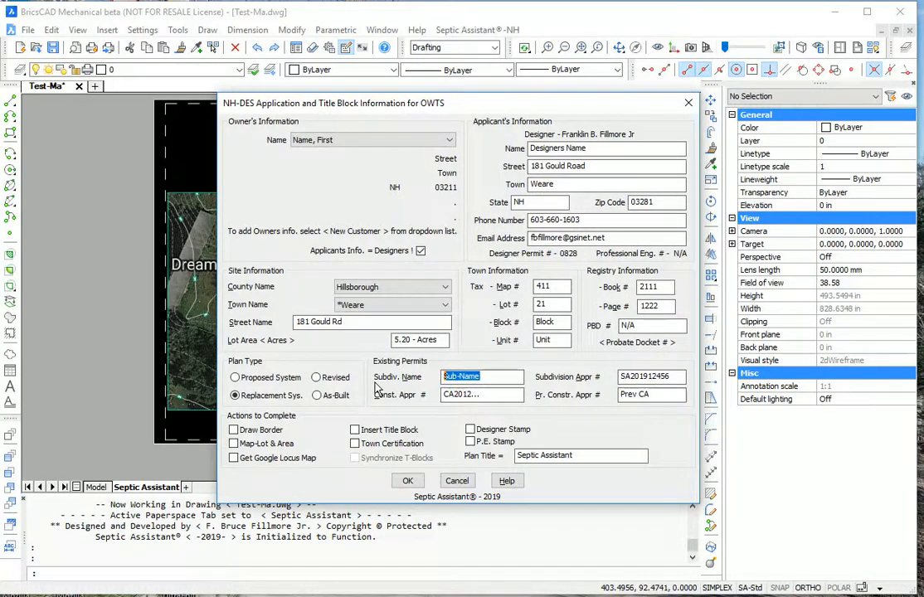
pyautogui.write('Nam')
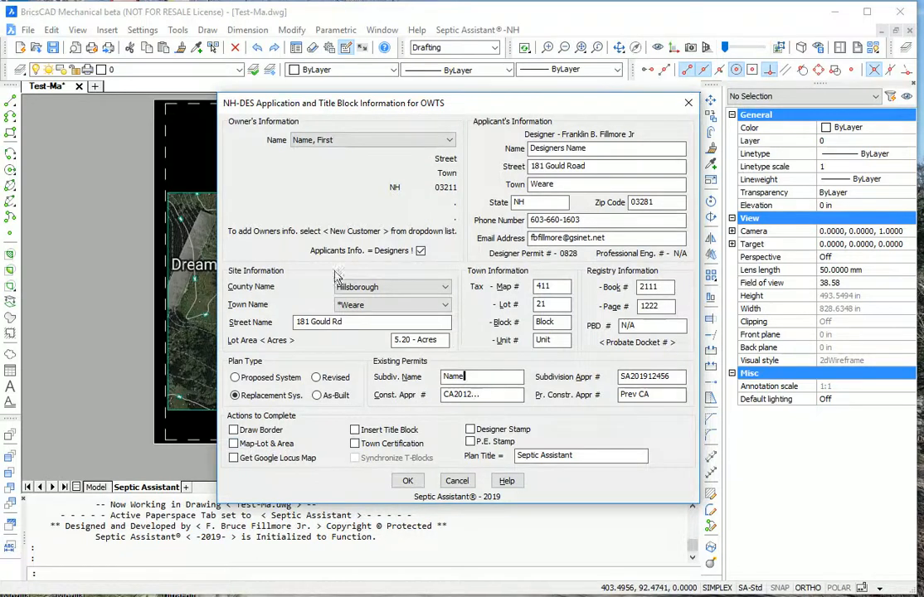
# Enable border, map-lot label, Google locus map, title block, town certification and designer stamp, titled Layout, and apply
pyautogui.click(234, 429)
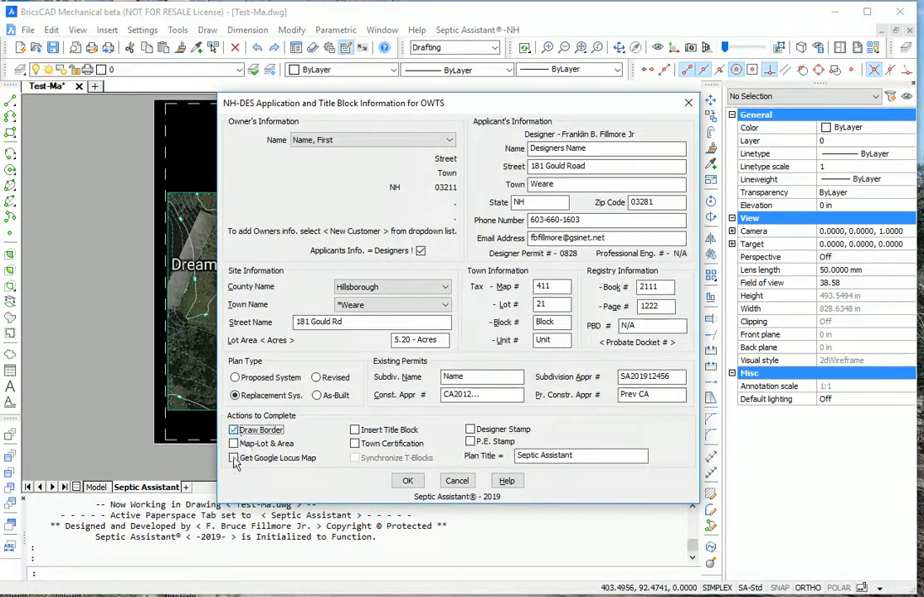
pyautogui.click(234, 444)
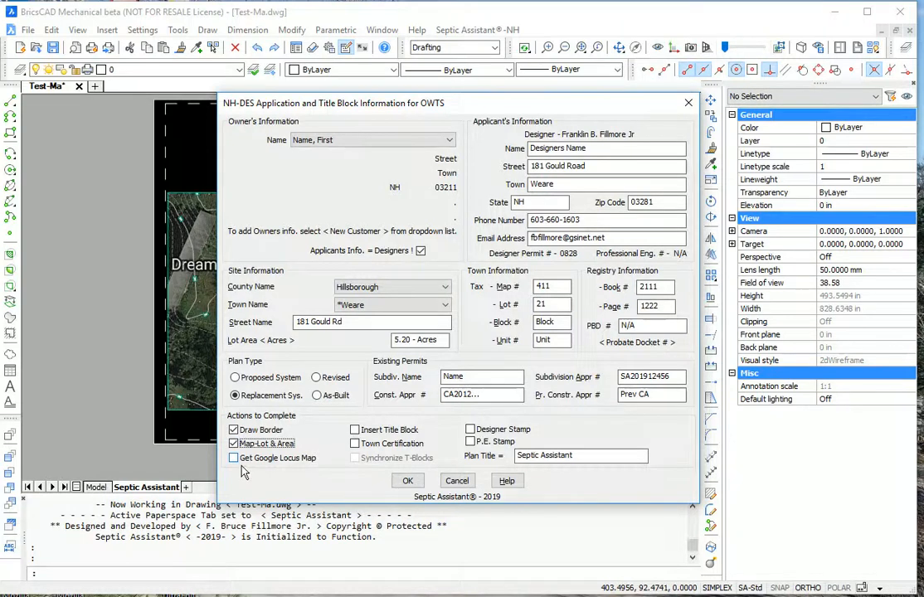
pyautogui.click(236, 458)
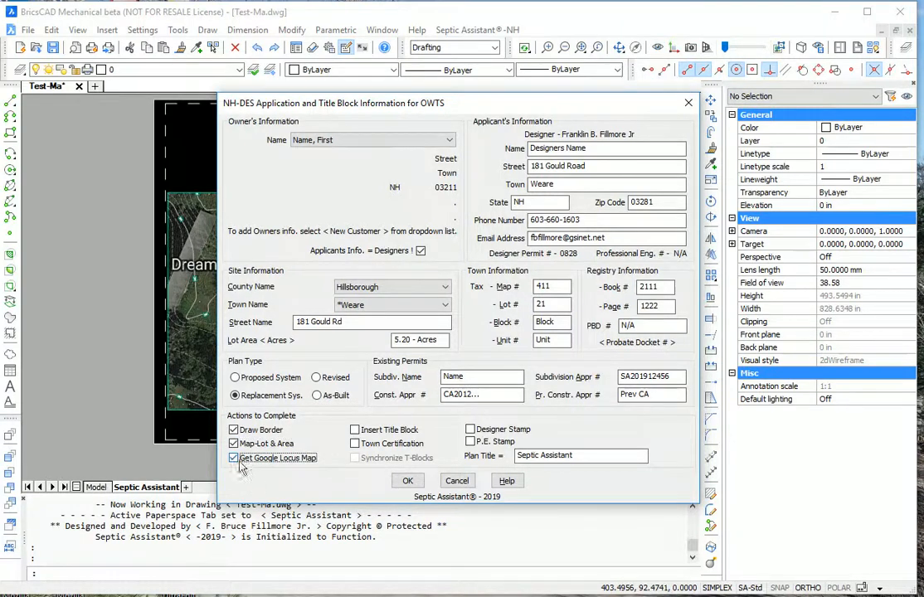
pyautogui.click(355, 430)
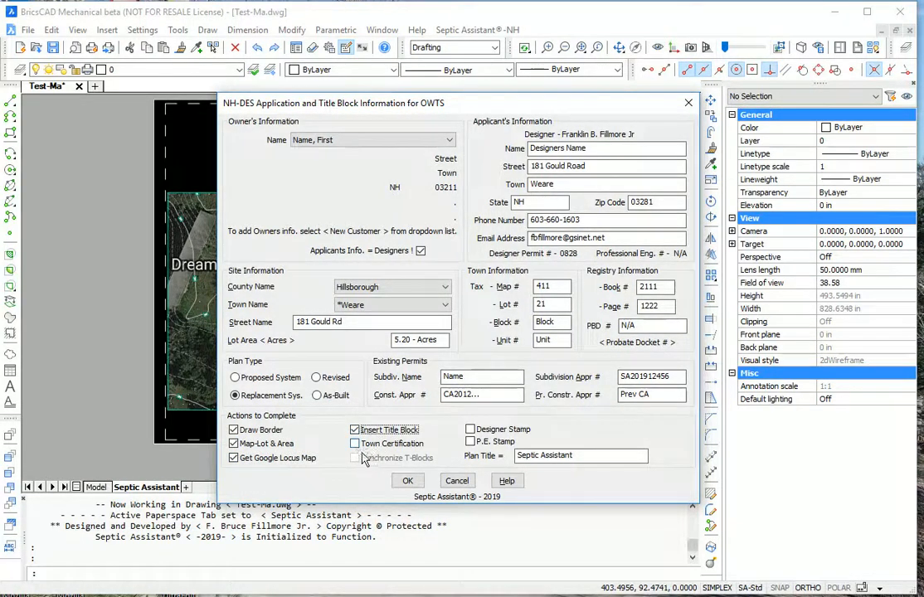
pyautogui.click(355, 444)
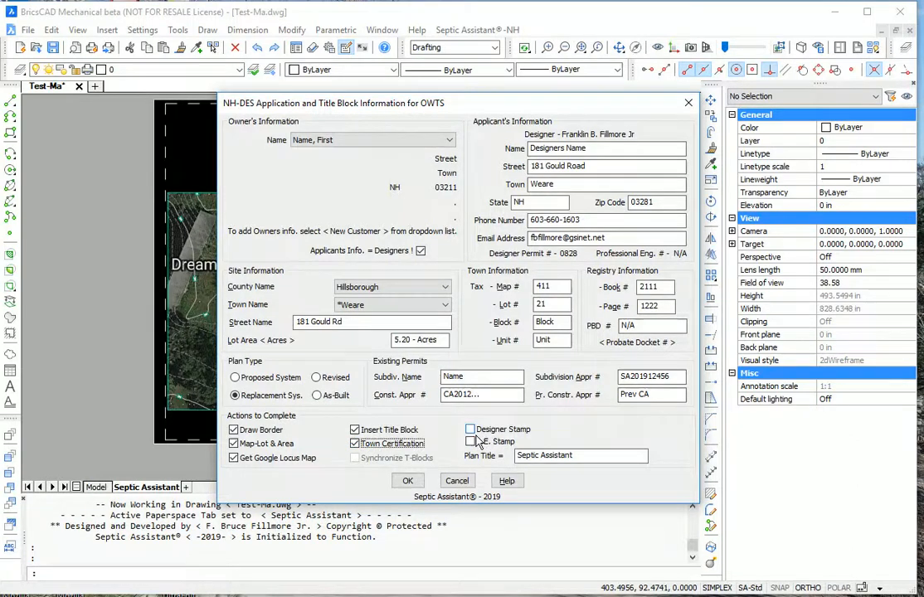
pyautogui.click(471, 430)
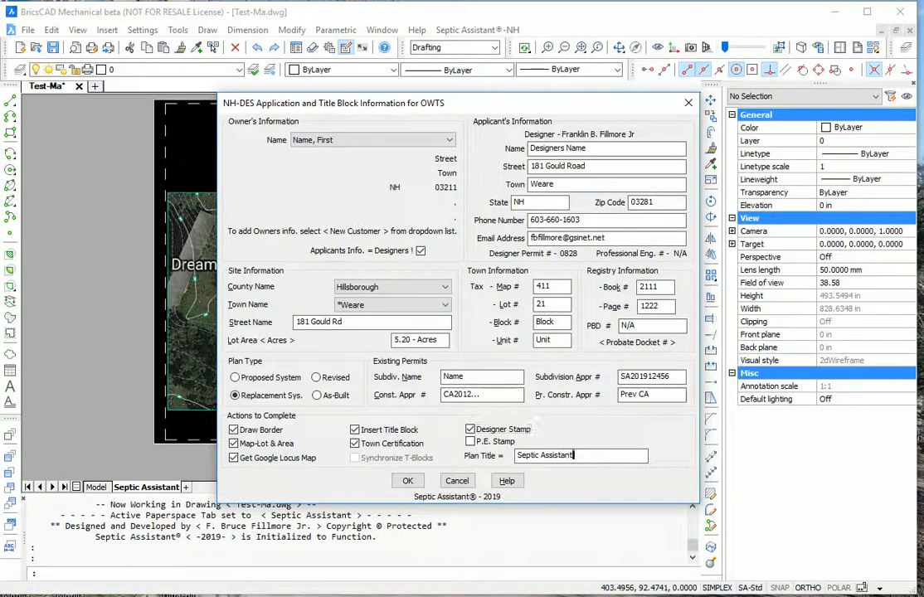
pyautogui.press('Tab')
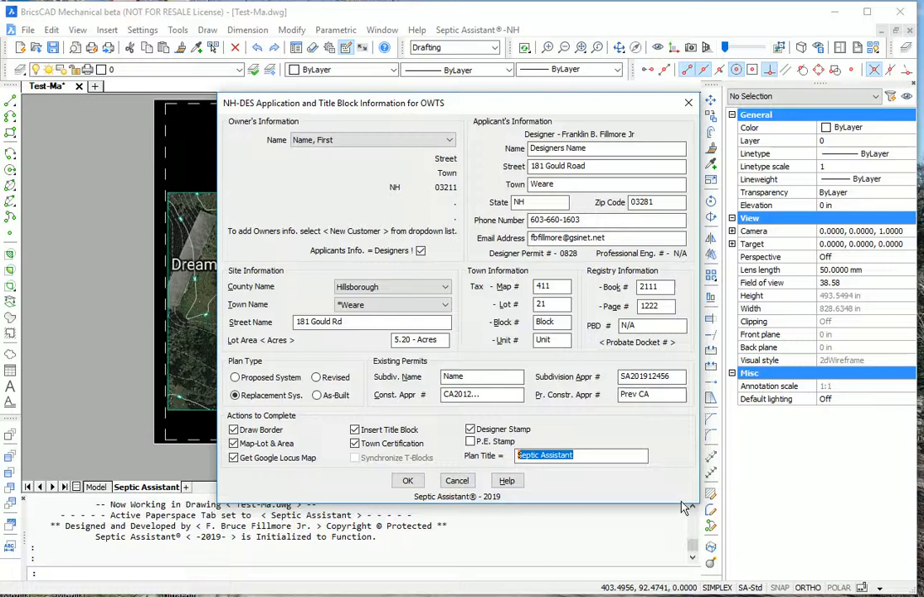
pyautogui.write('Layout')
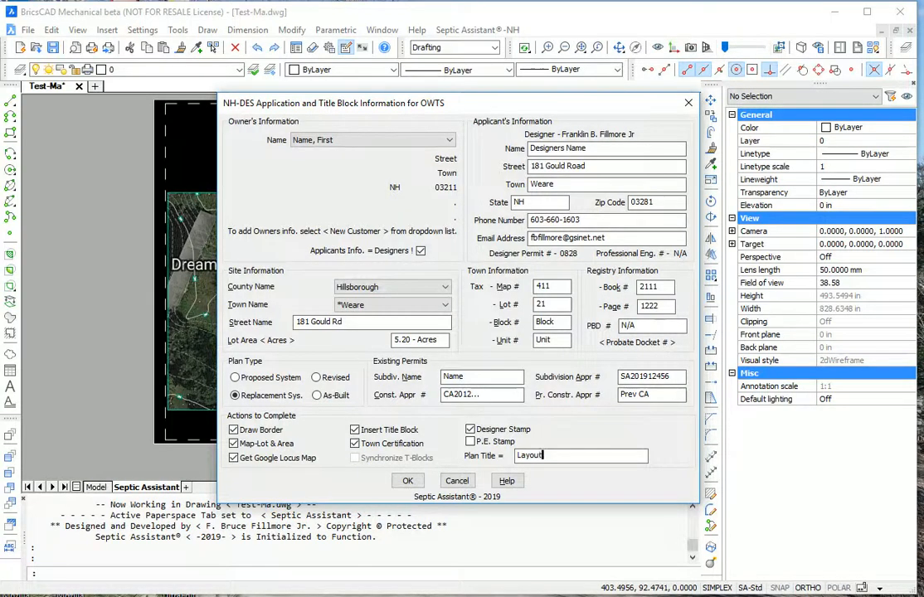
pyautogui.click(413, 485)
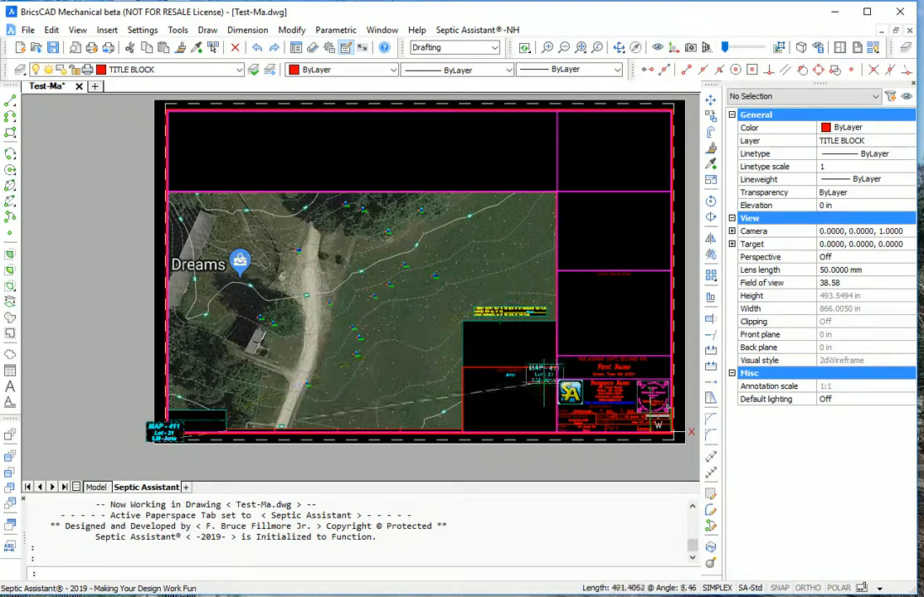
# Place the Map 411 Lot 21 label inside the title block
pyautogui.click(532, 429)
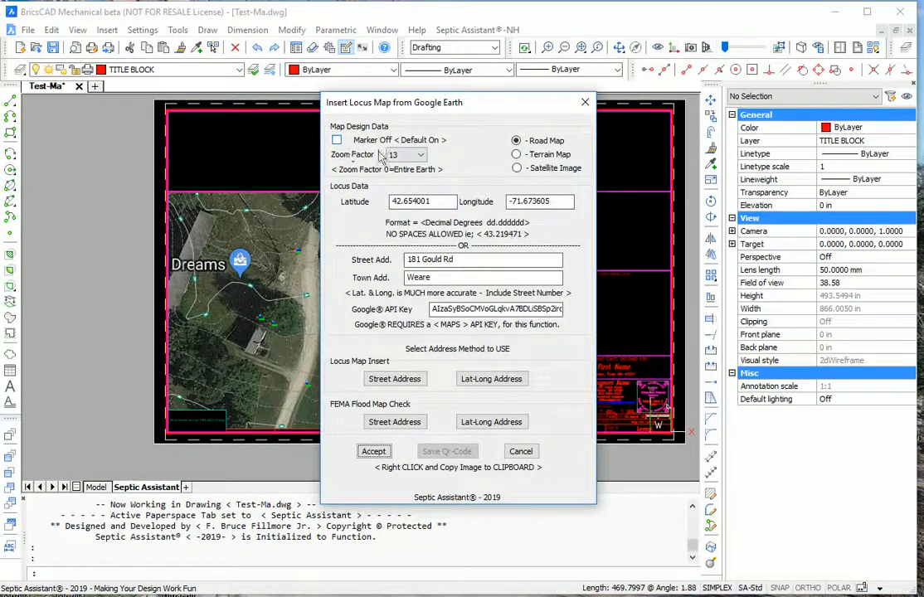
# Set the locus map zoom factor to 14 and fetch the road map by lat-long
pyautogui.click(398, 155)
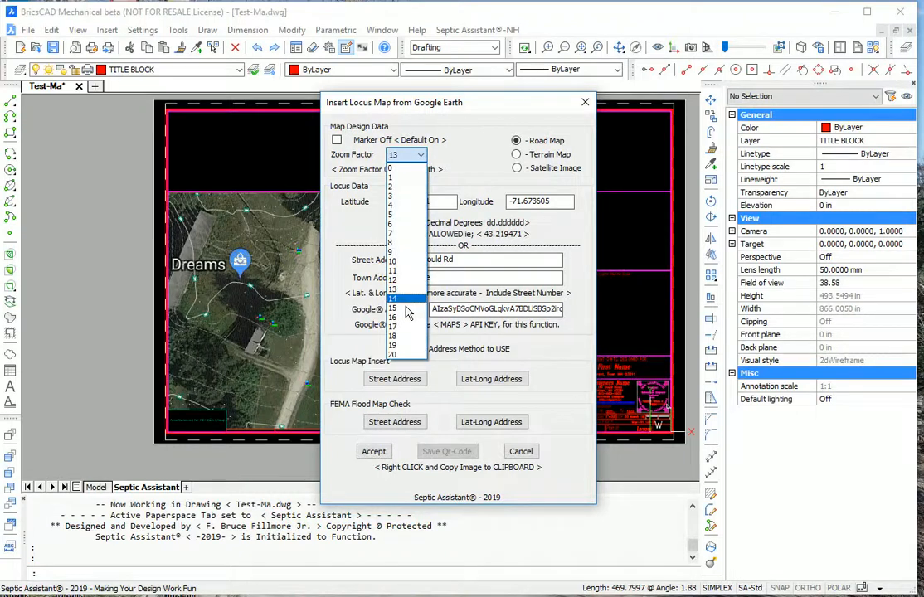
pyautogui.click(405, 298)
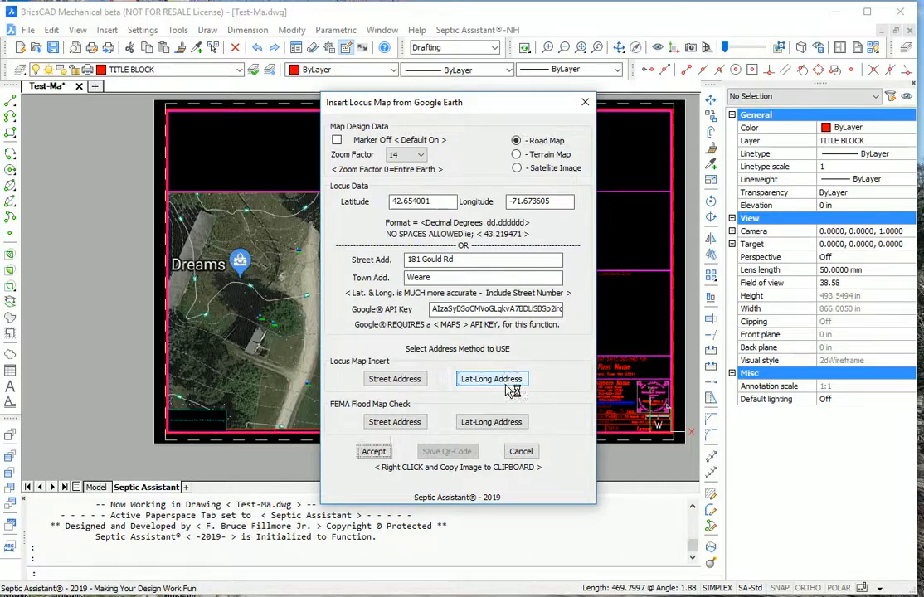
pyautogui.click(508, 389)
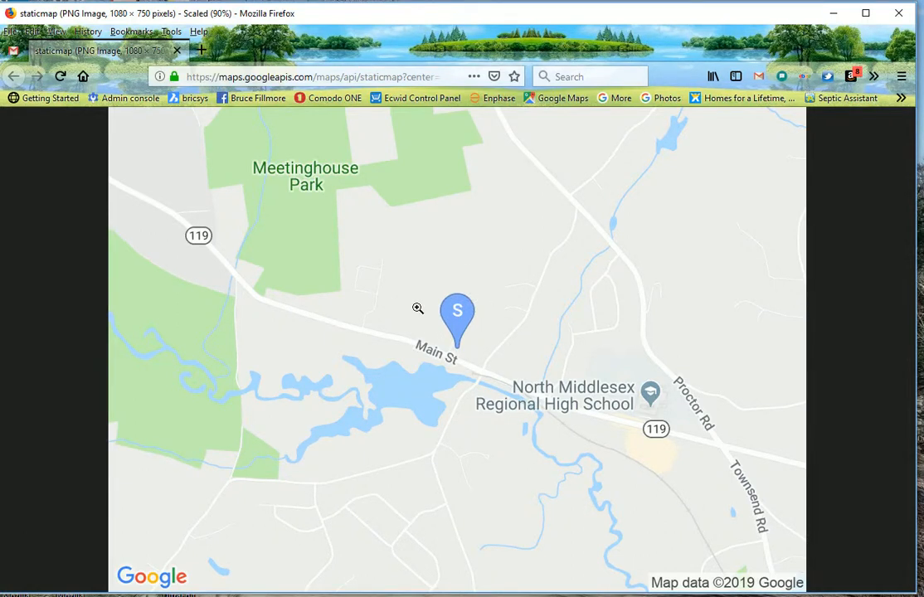
# Copy the Google road map image to the clipboard and close Firefox
pyautogui.rightClick(418, 308)
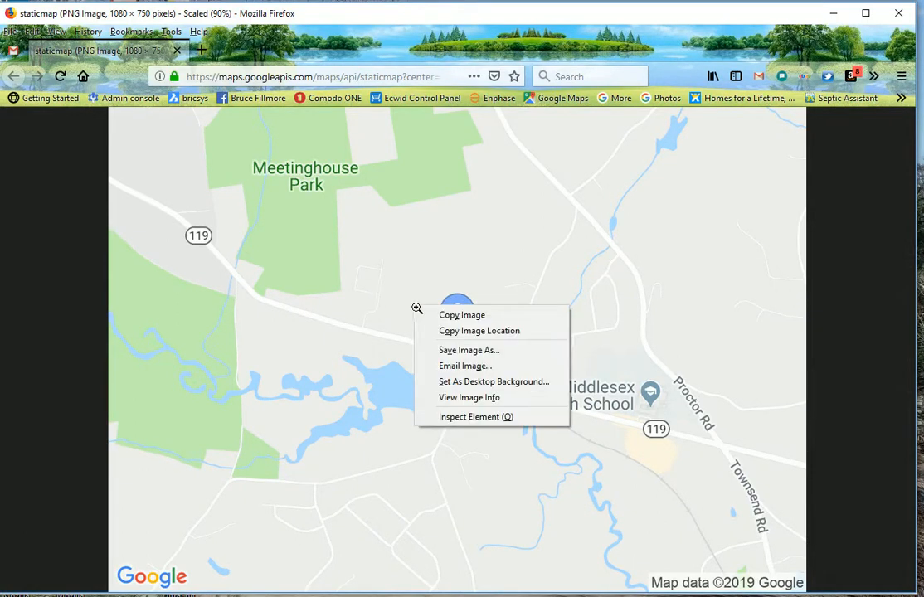
pyautogui.click(468, 323)
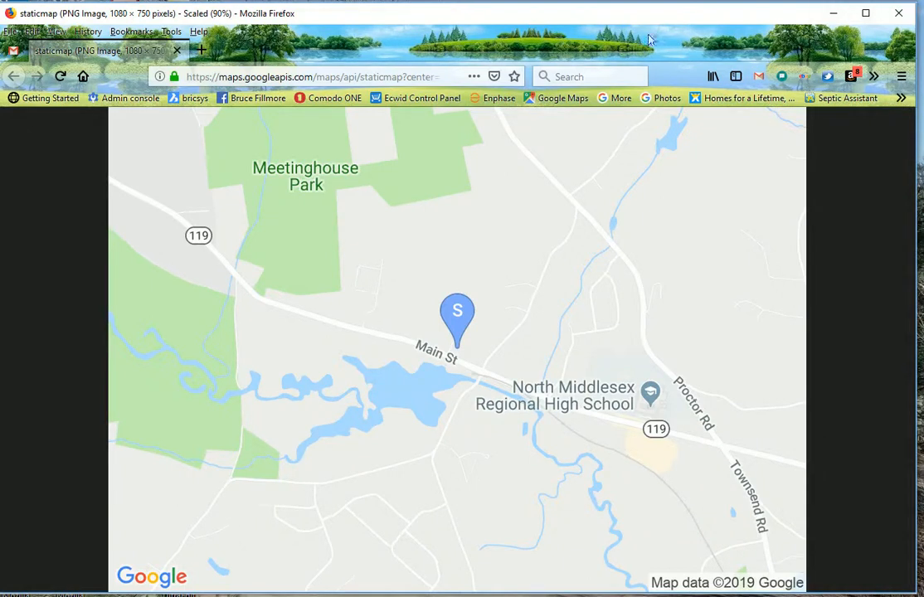
pyautogui.click(899, 13)
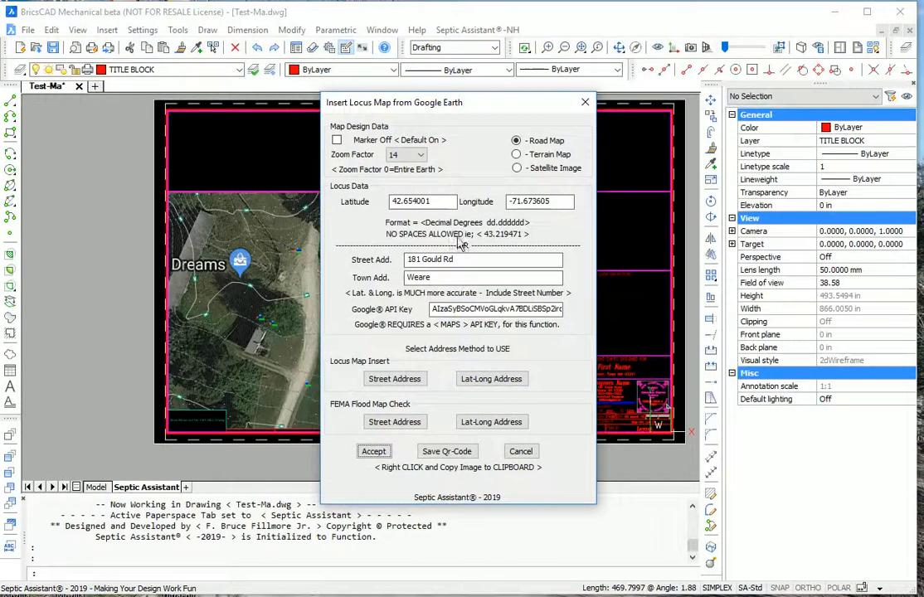
# Save the QR code option and insert the copied road map into the location map box
pyautogui.click(458, 456)
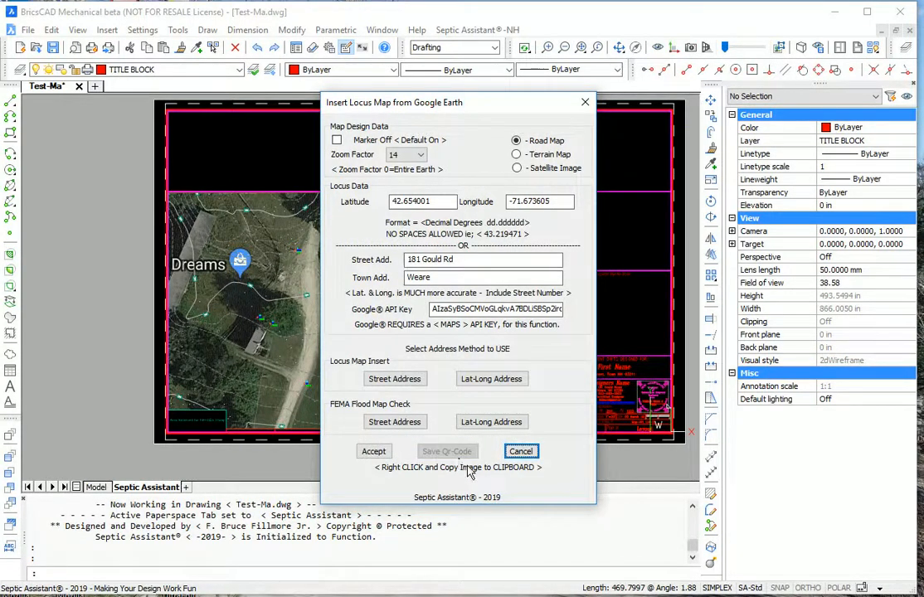
pyautogui.click(374, 453)
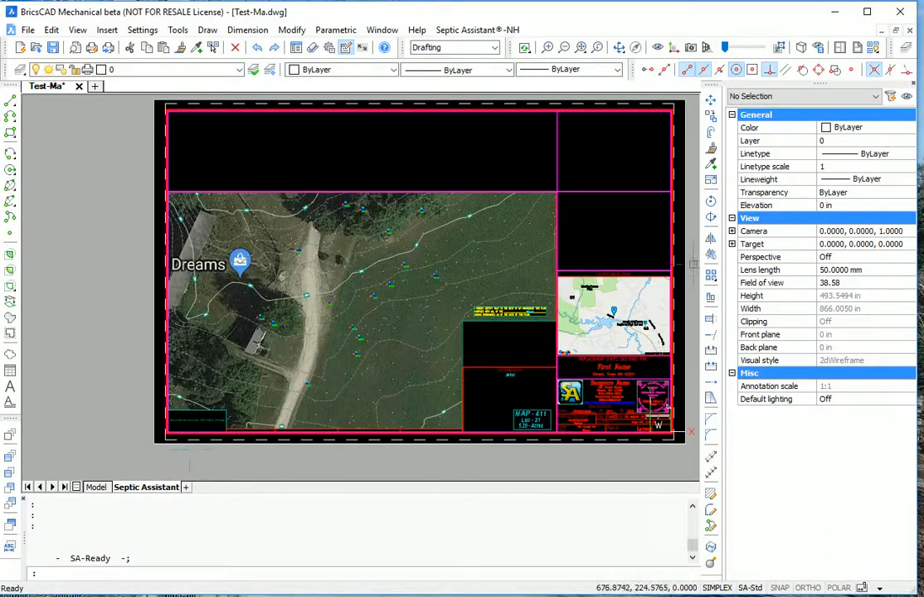
pyautogui.scroll(4, 593, 245)
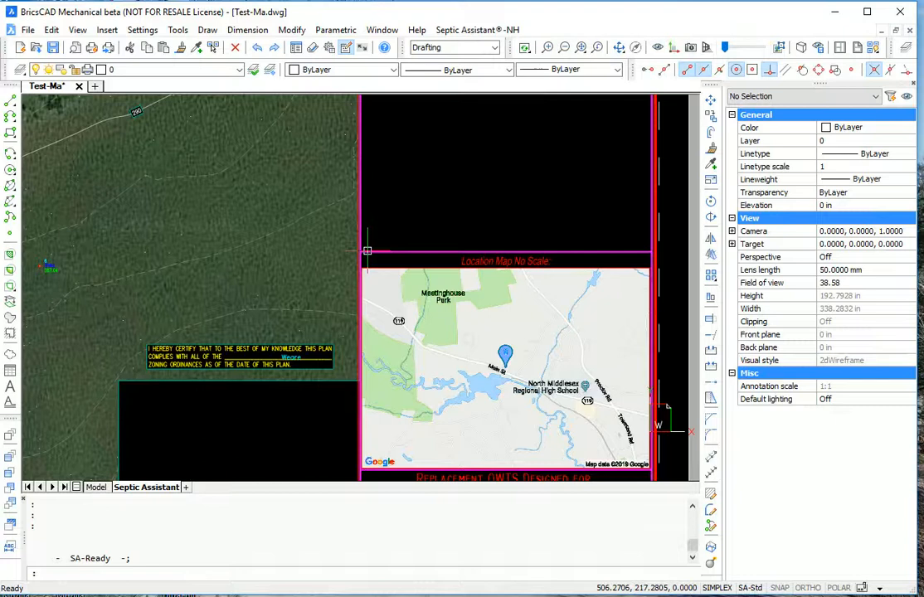
pyautogui.scroll(-2, 366, 251)
pyautogui.scroll(4, 513, 288)
pyautogui.scroll(-2, 479, 291)
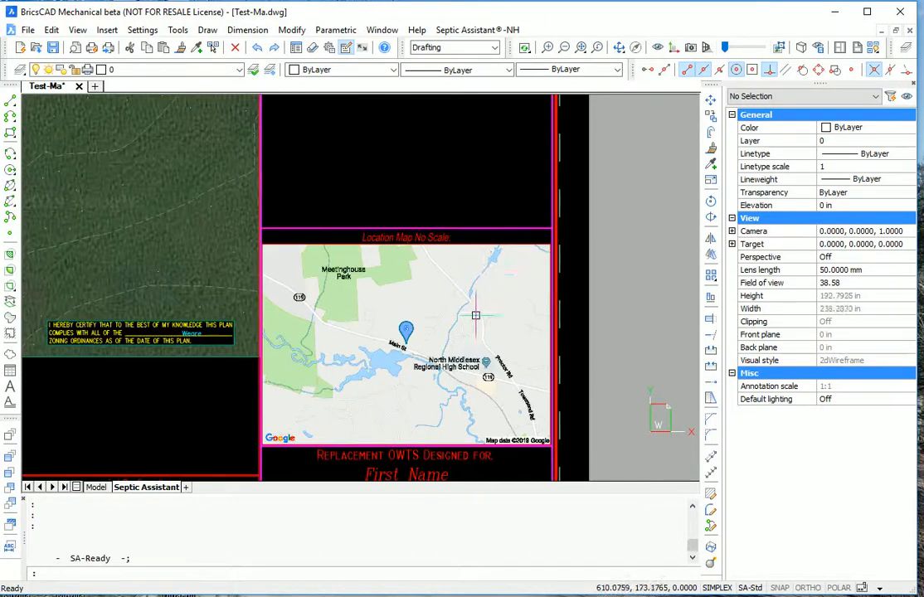
# Run the QRCODE command and generate the location QR code image online
pyautogui.write('qr')
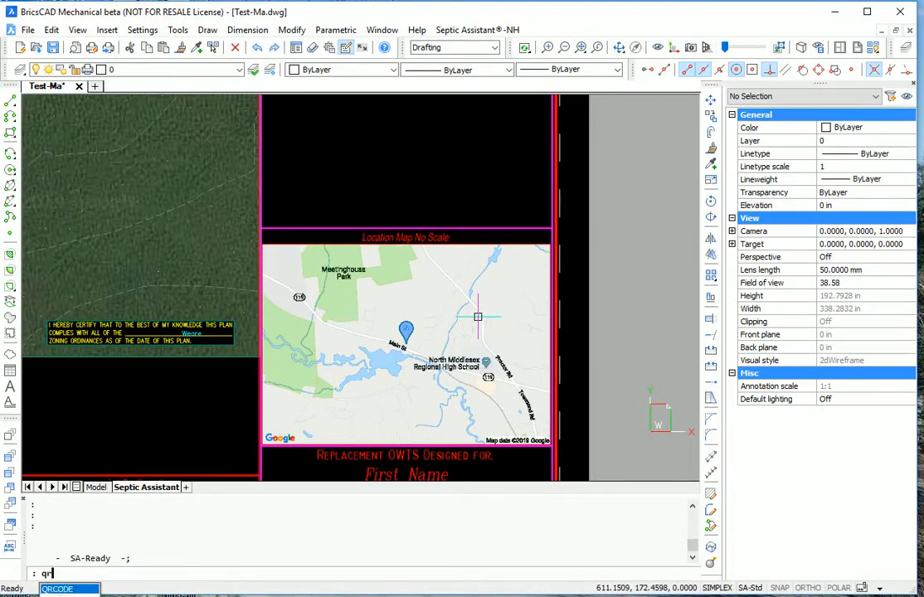
pyautogui.press('Return')
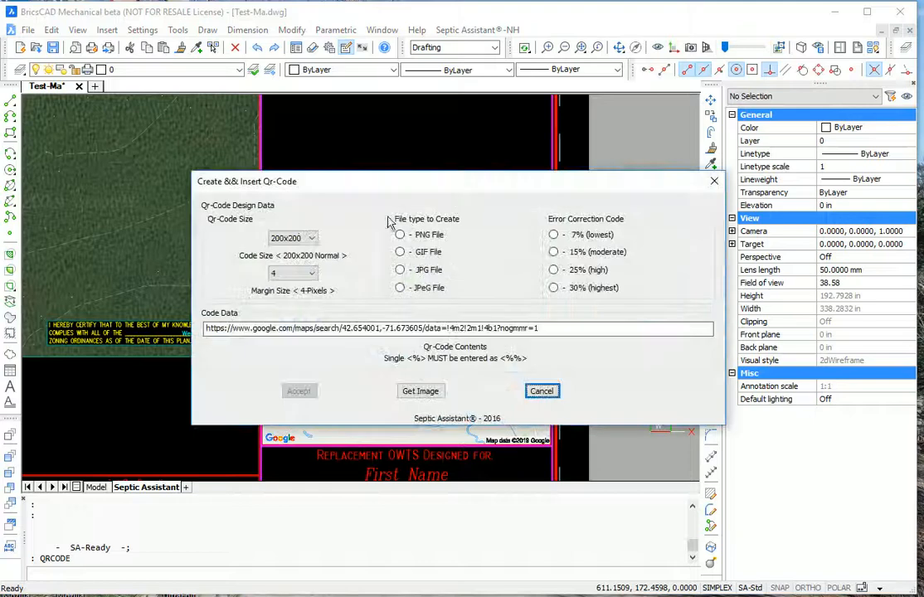
pyautogui.click(426, 399)
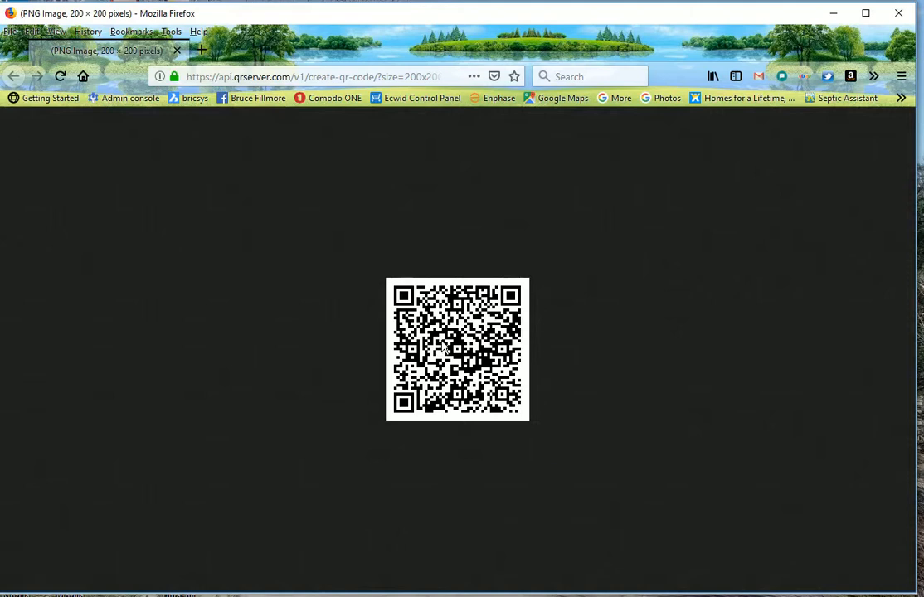
# Copy the 200×200 QR code image from Firefox, then close the browser
pyautogui.rightClick(446, 349)
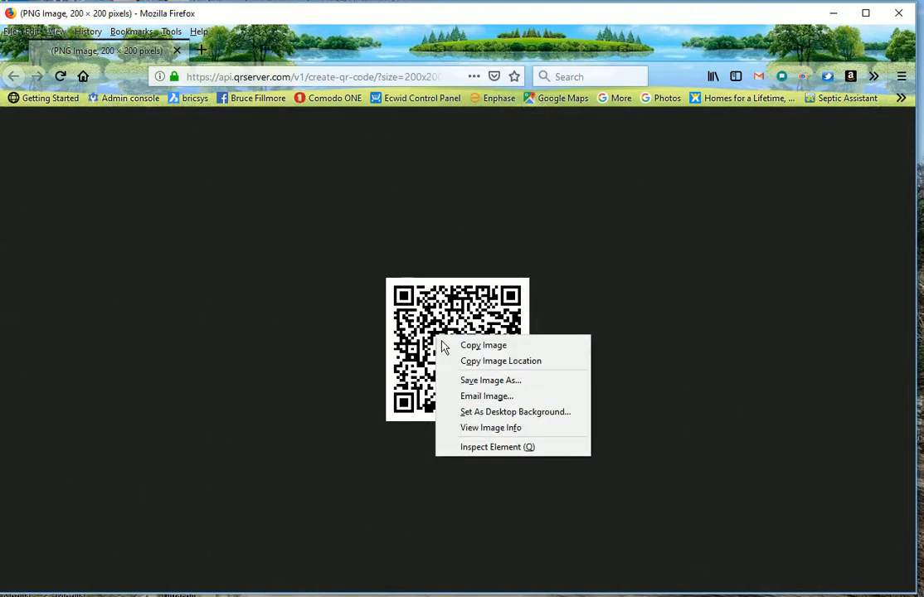
pyautogui.click(485, 346)
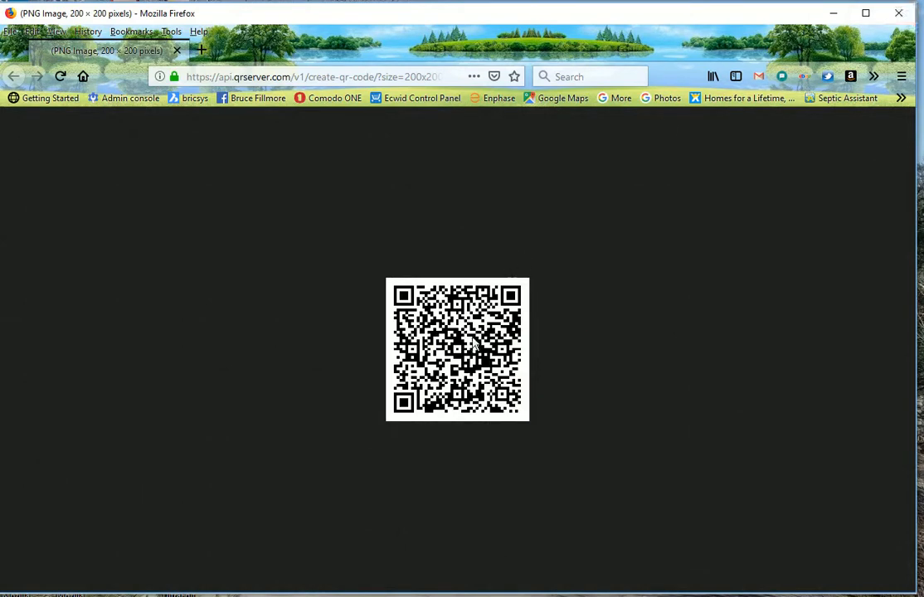
pyautogui.click(895, 13)
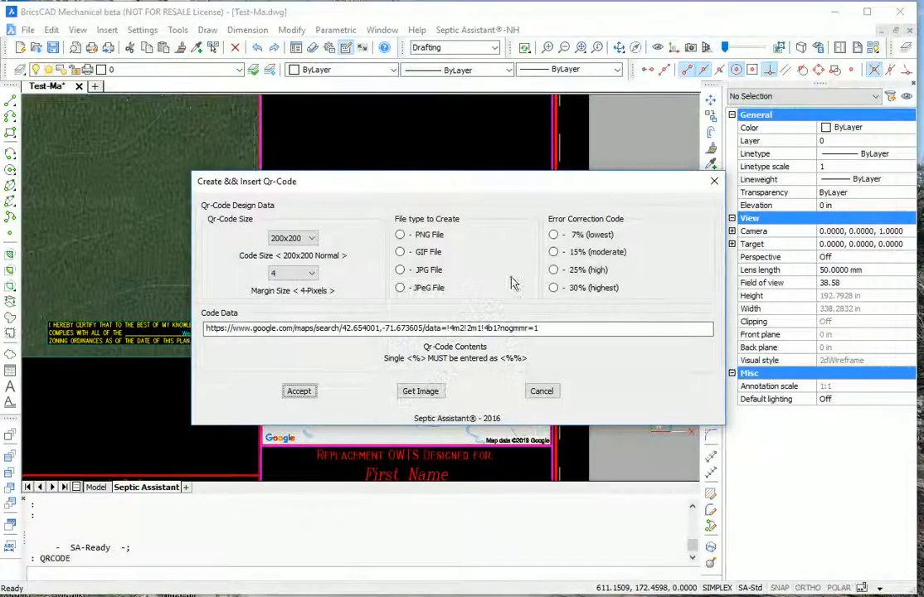
# Insert the QR code at the upper-right corner of the location map
pyautogui.click(299, 391)
pyautogui.scroll(5, 620, 290)
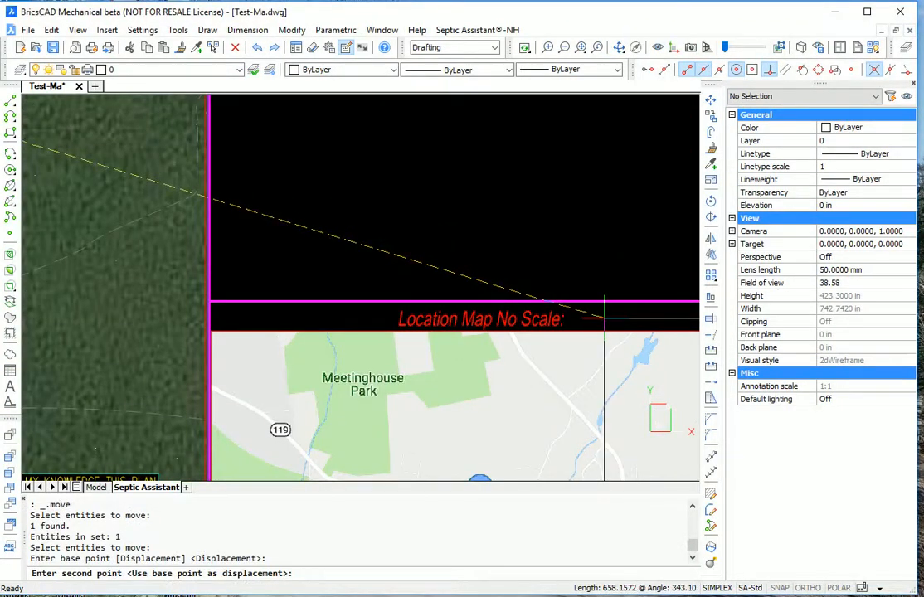
pyautogui.click(603, 316)
pyautogui.scroll(-2, 519, 264)
pyautogui.scroll(2, 580, 275)
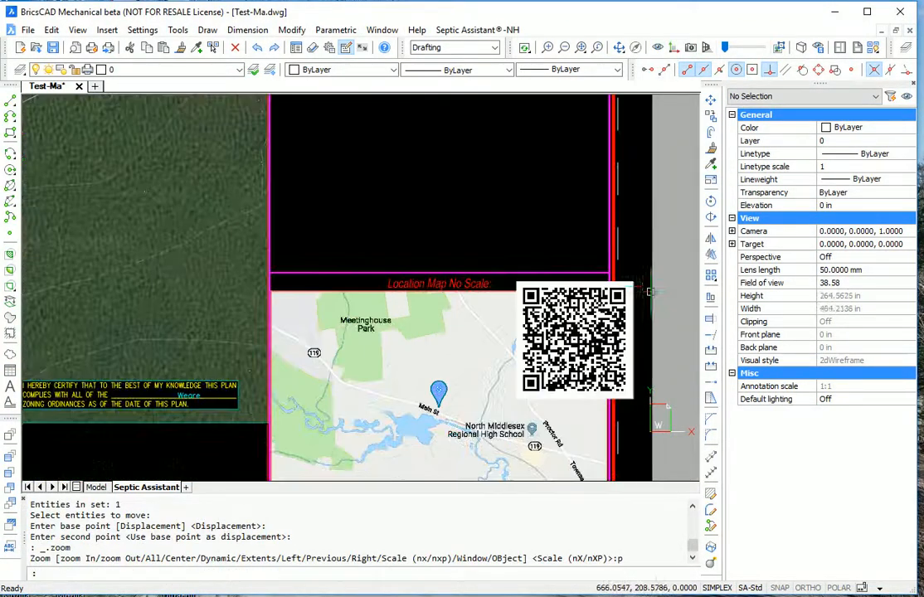
# Resize the inserted QR code image to a width of 50 in
pyautogui.click(585, 292)
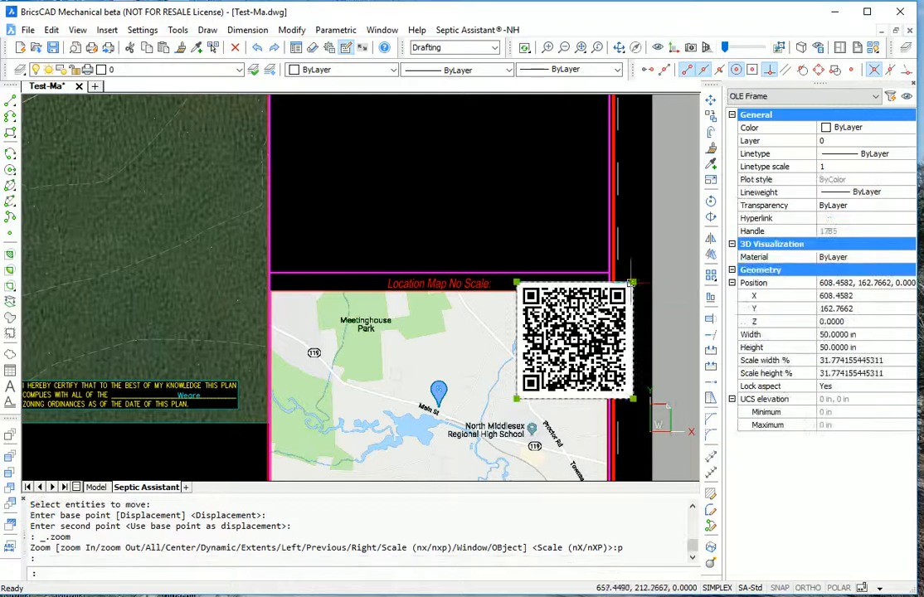
pyautogui.click(839, 334)
pyautogui.write('50')
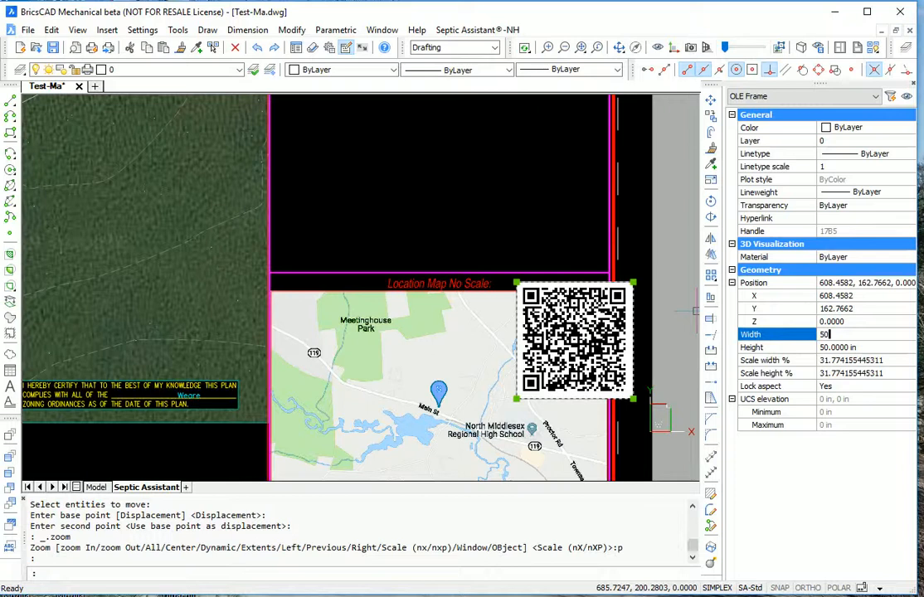
pyautogui.click(852, 347)
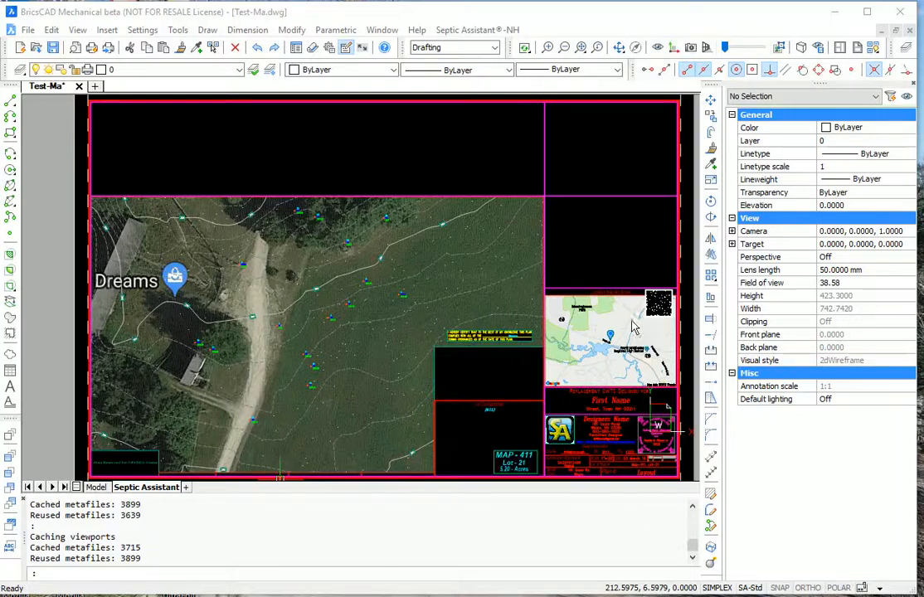
pyautogui.scroll(5, 663, 299)
pyautogui.scroll(4, 633, 319)
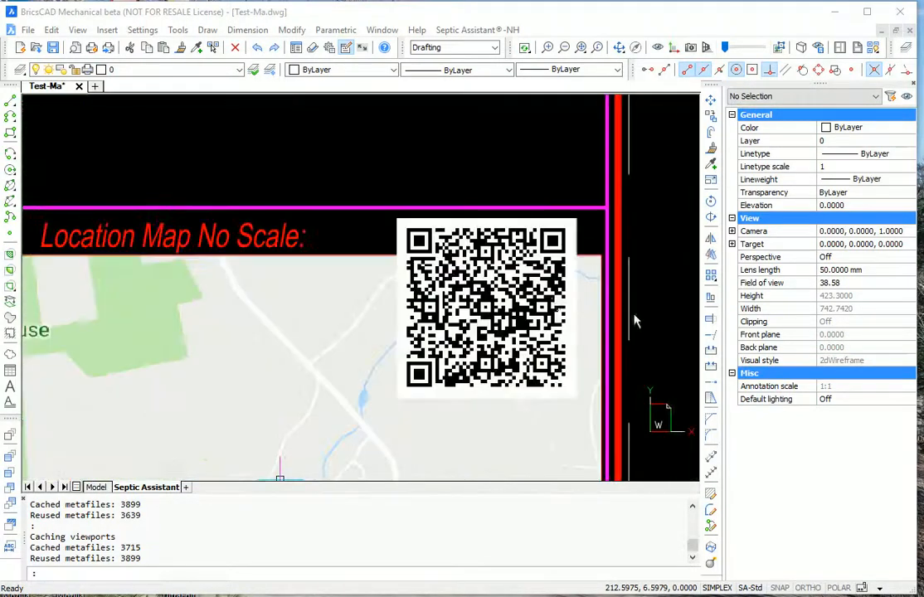
pyautogui.scroll(-3, 523, 302)
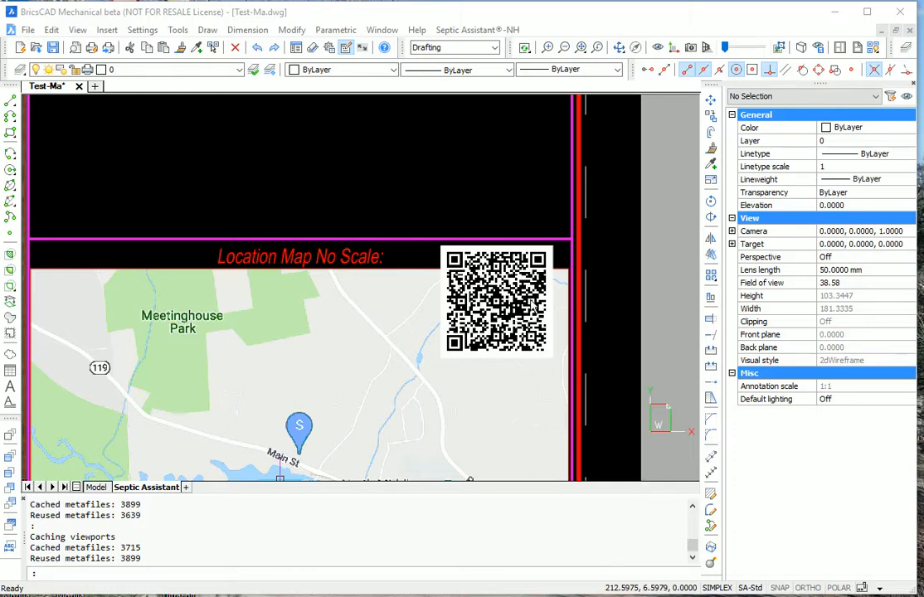
pyautogui.scroll(-2, 552, 286)
pyautogui.scroll(-2, 551, 287)
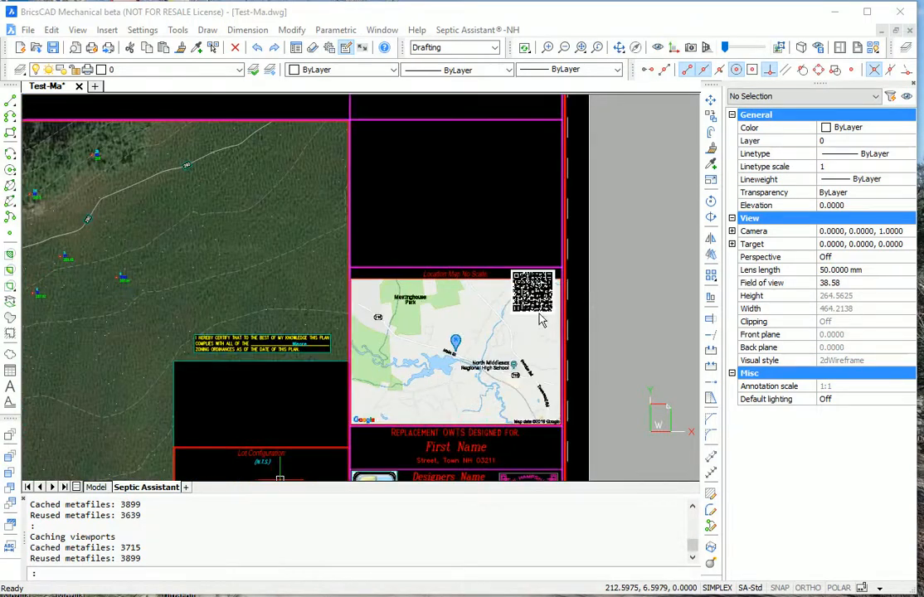
pyautogui.scroll(2, 541, 321)
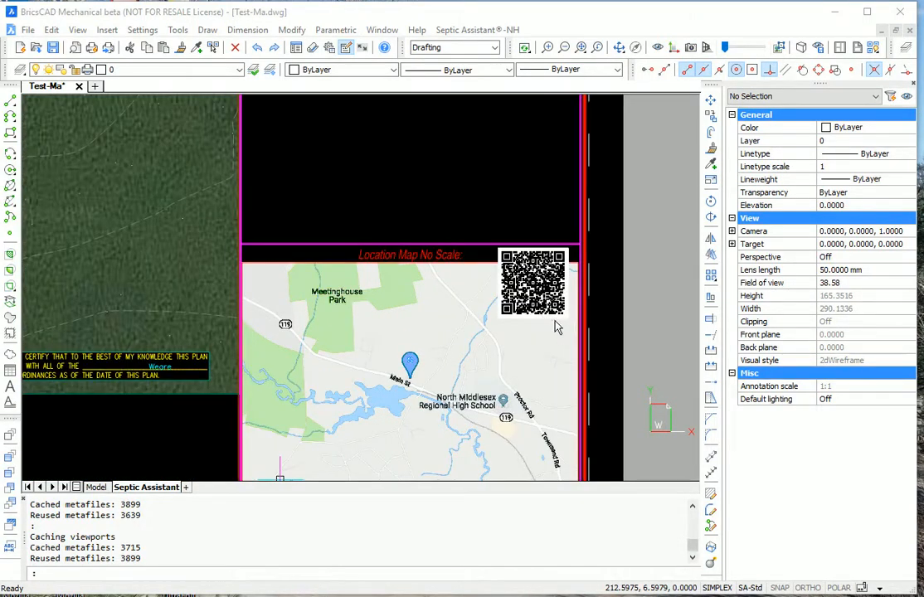
pyautogui.scroll(-2, 608, 317)
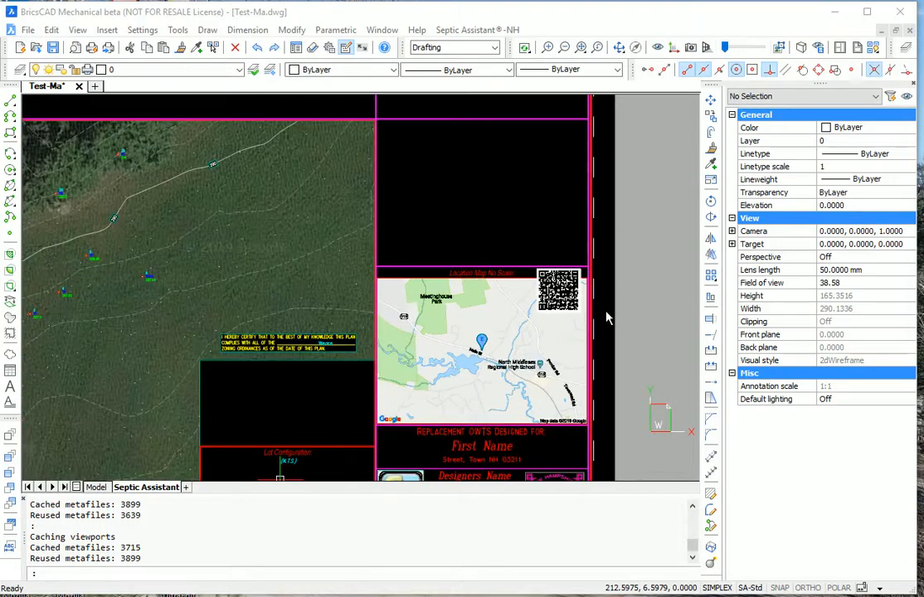
pyautogui.scroll(-2, 614, 337)
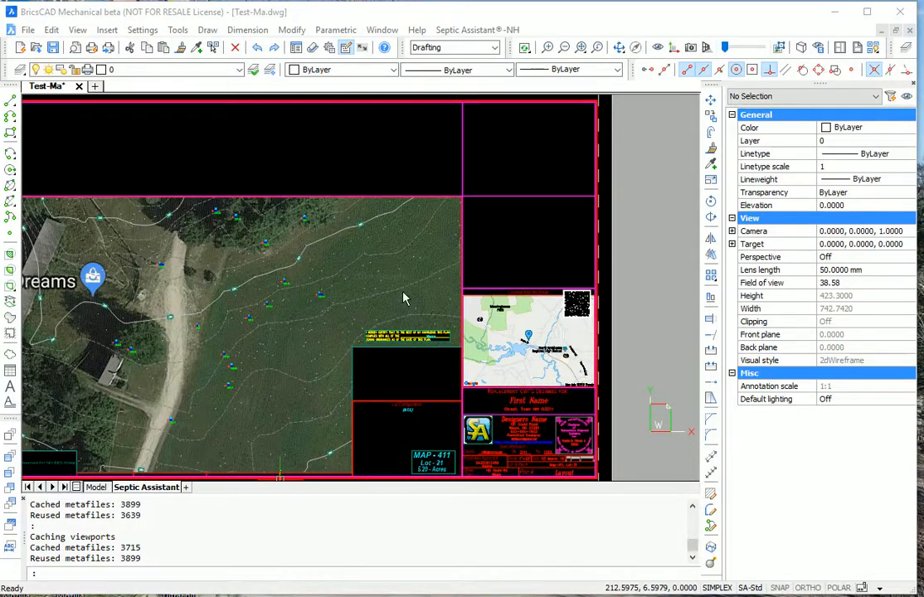
pyautogui.scroll(-2, 398, 303)
pyautogui.scroll(4, 406, 320)
pyautogui.scroll(-2, 465, 357)
pyautogui.scroll(2, 514, 395)
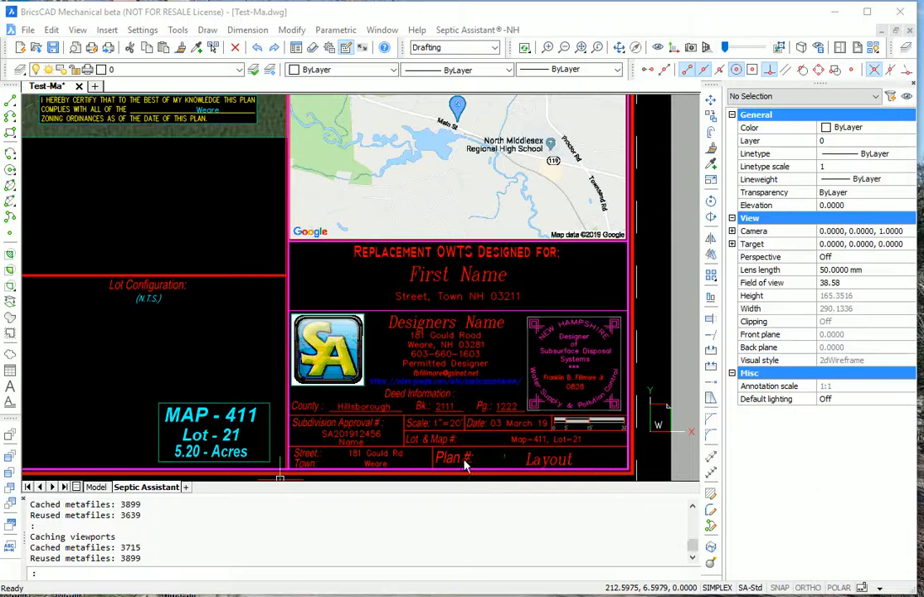
pyautogui.click(478, 29)
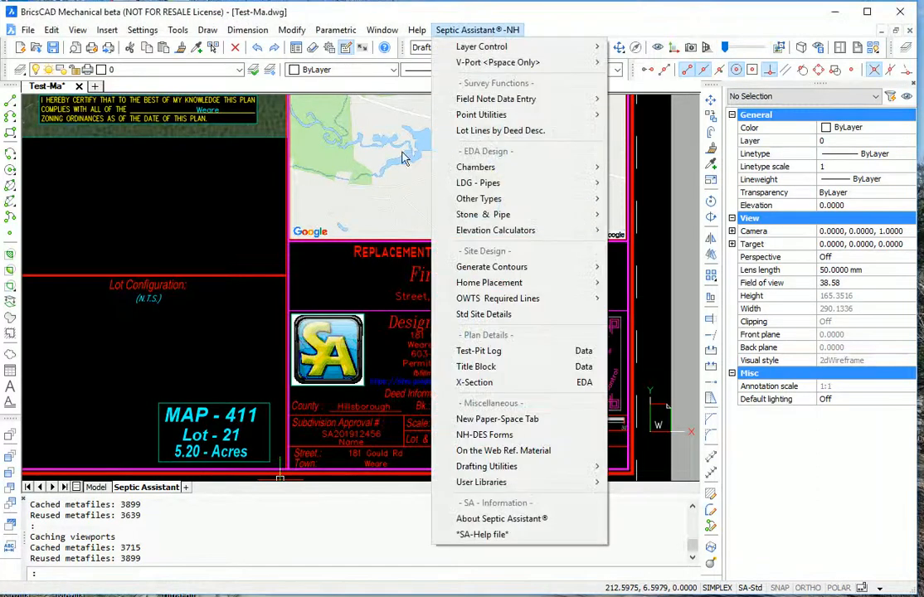
pyautogui.click(507, 372)
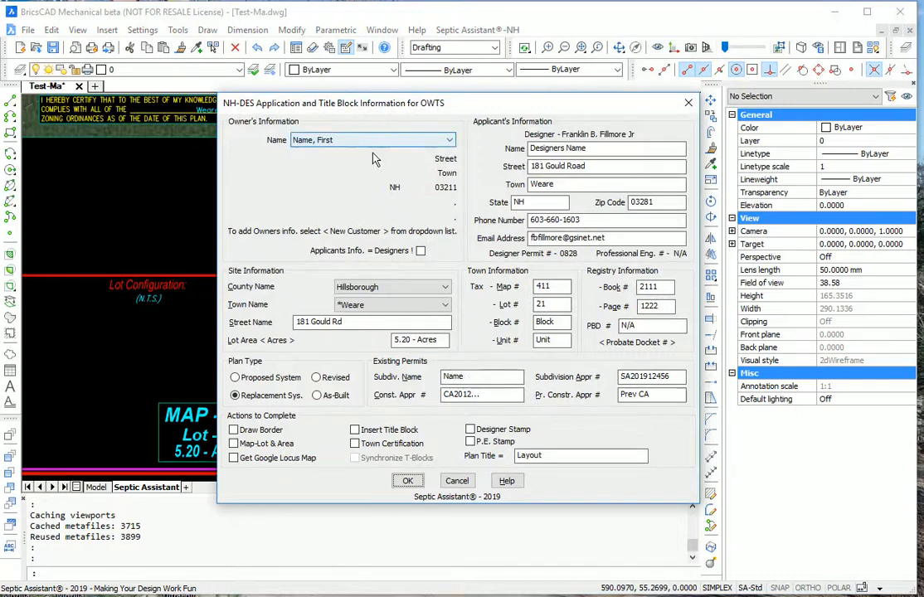
pyautogui.click(408, 482)
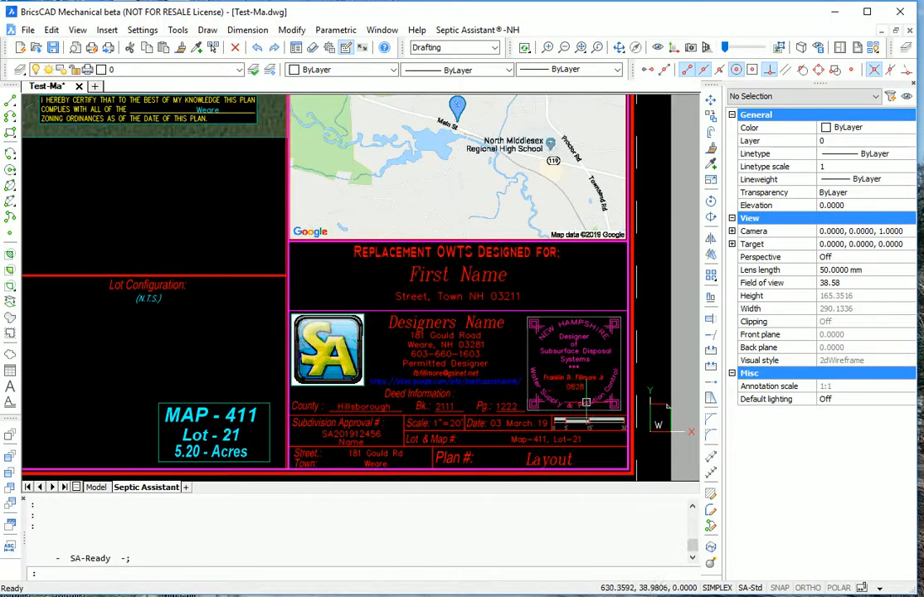
pyautogui.scroll(-3, 600, 414)
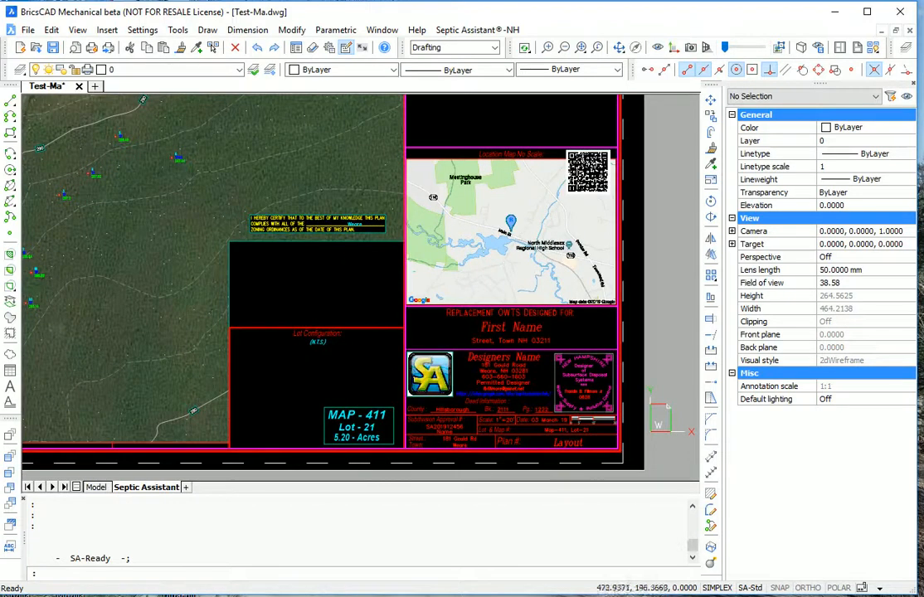
pyautogui.scroll(-2, 488, 332)
pyautogui.scroll(-2, 490, 352)
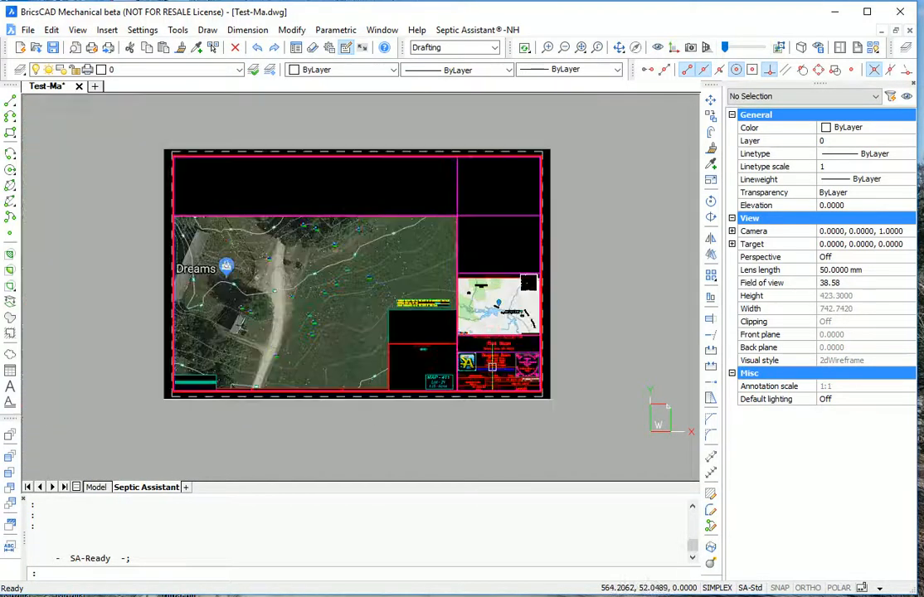
pyautogui.scroll(2, 366, 215)
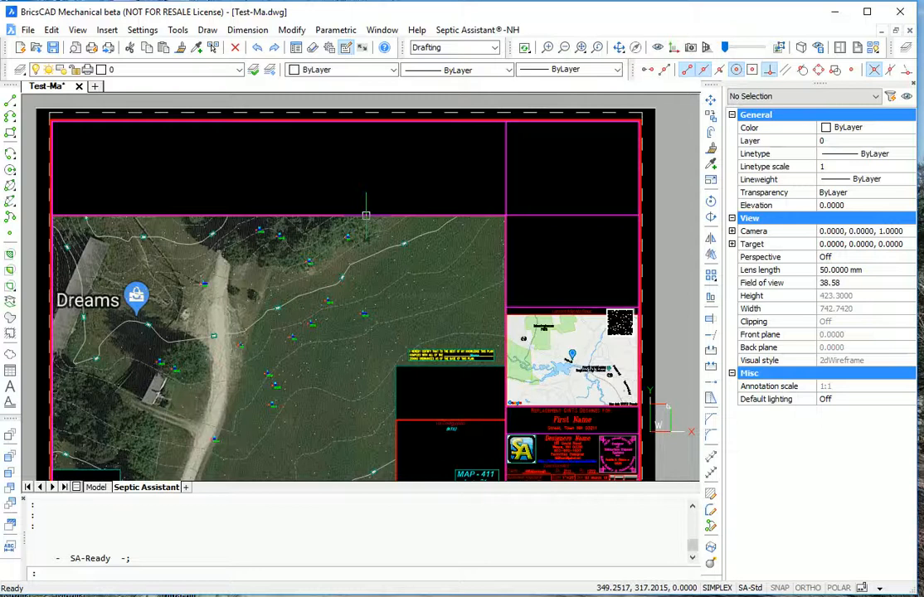